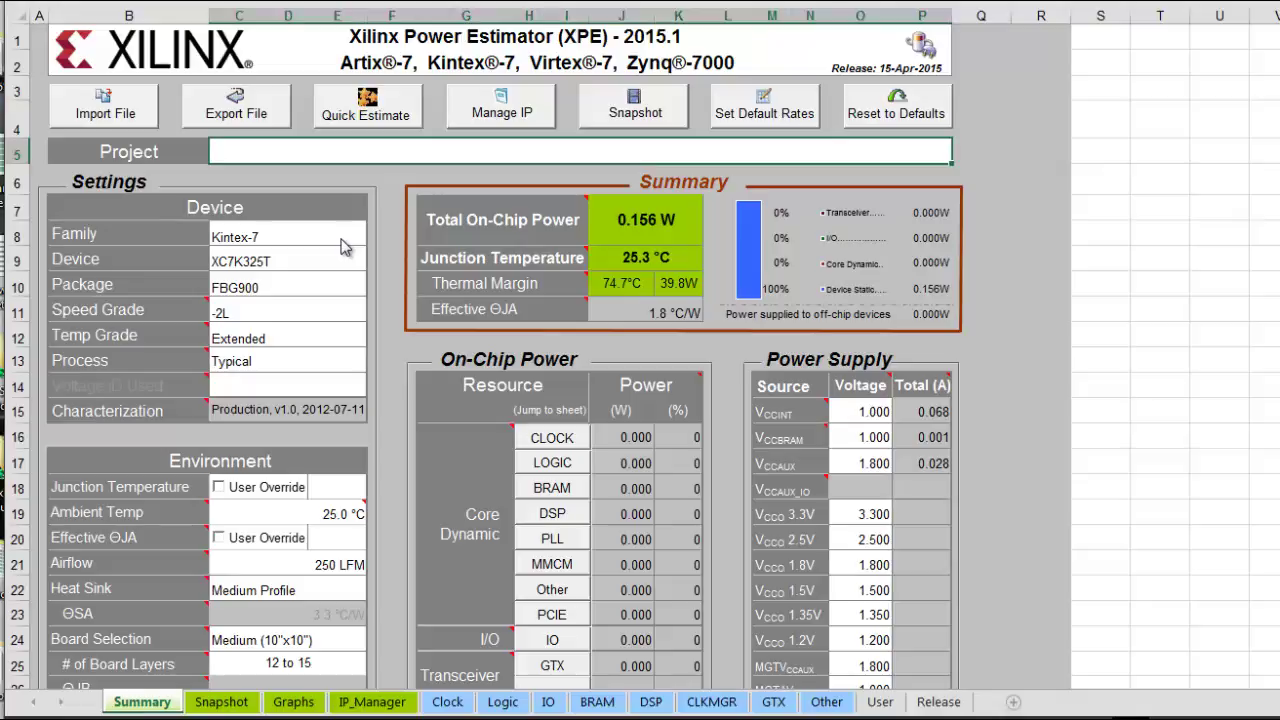
On the Summary sheet, set Family to Zynq-7000 and Device to XC7Z045.
click(344, 237)
click(376, 237)
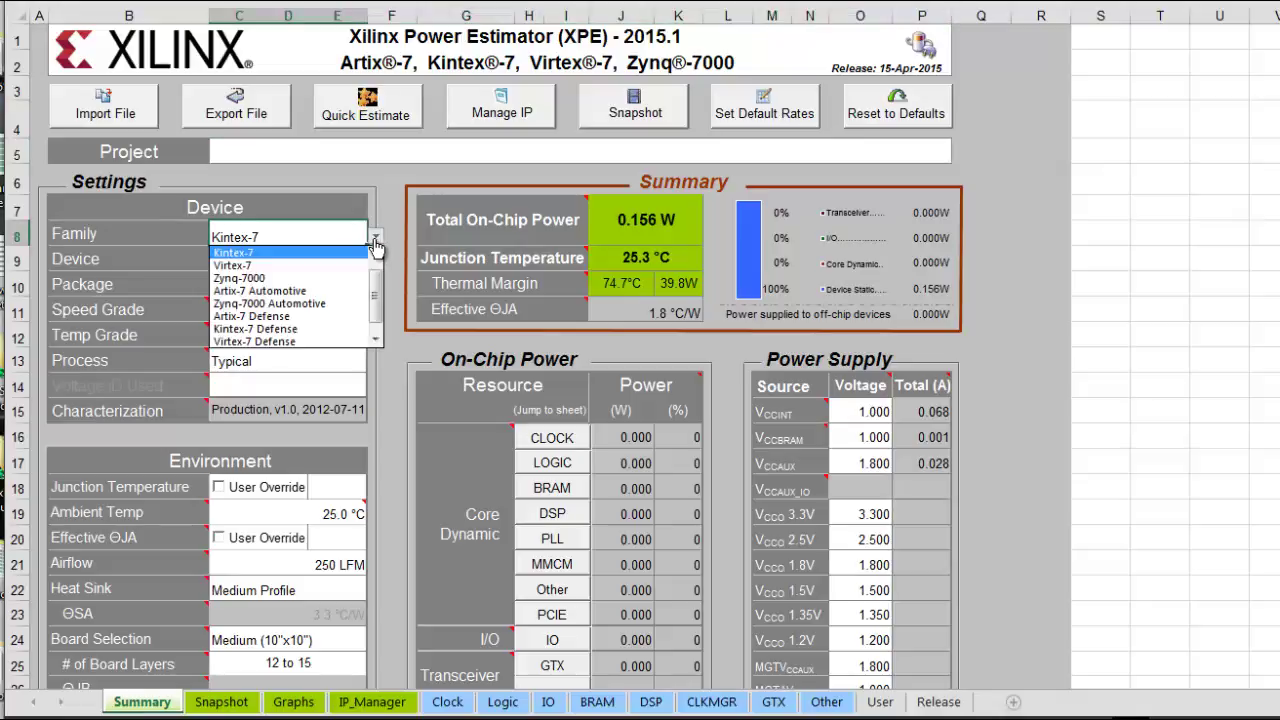
click(300, 278)
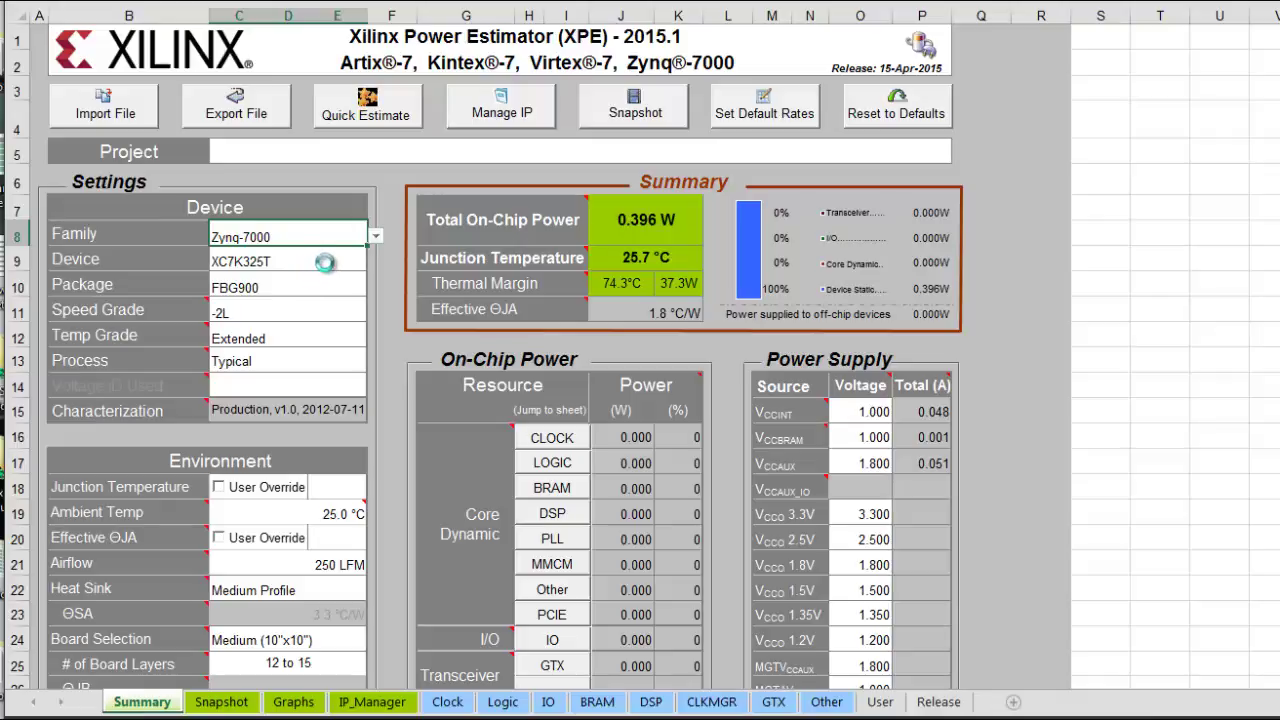
click(326, 262)
key(alt+Down)
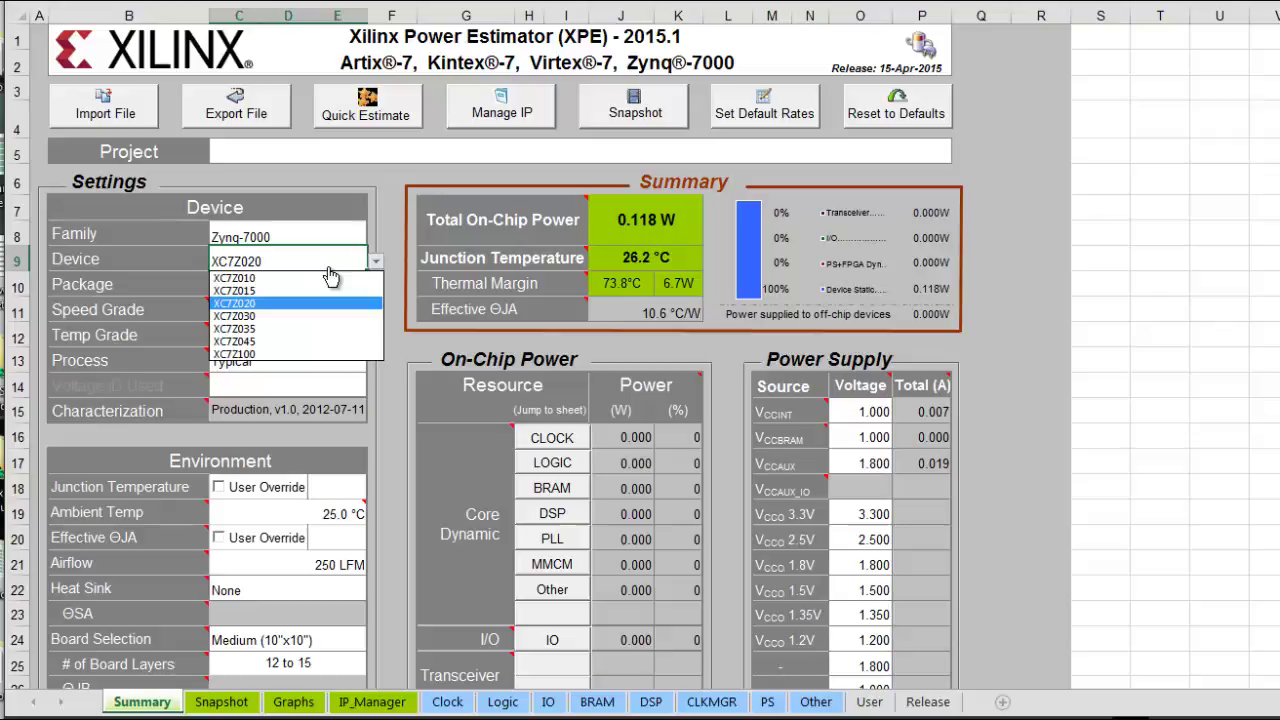
click(298, 342)
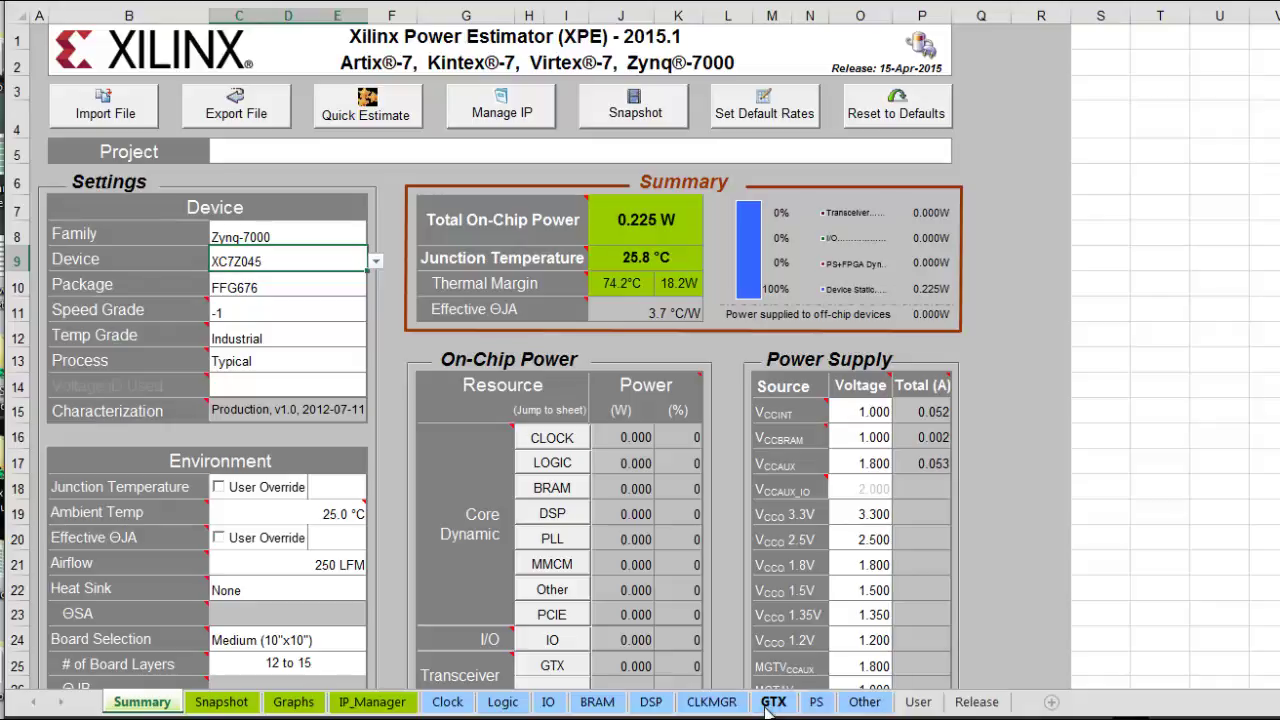
click(772, 702)
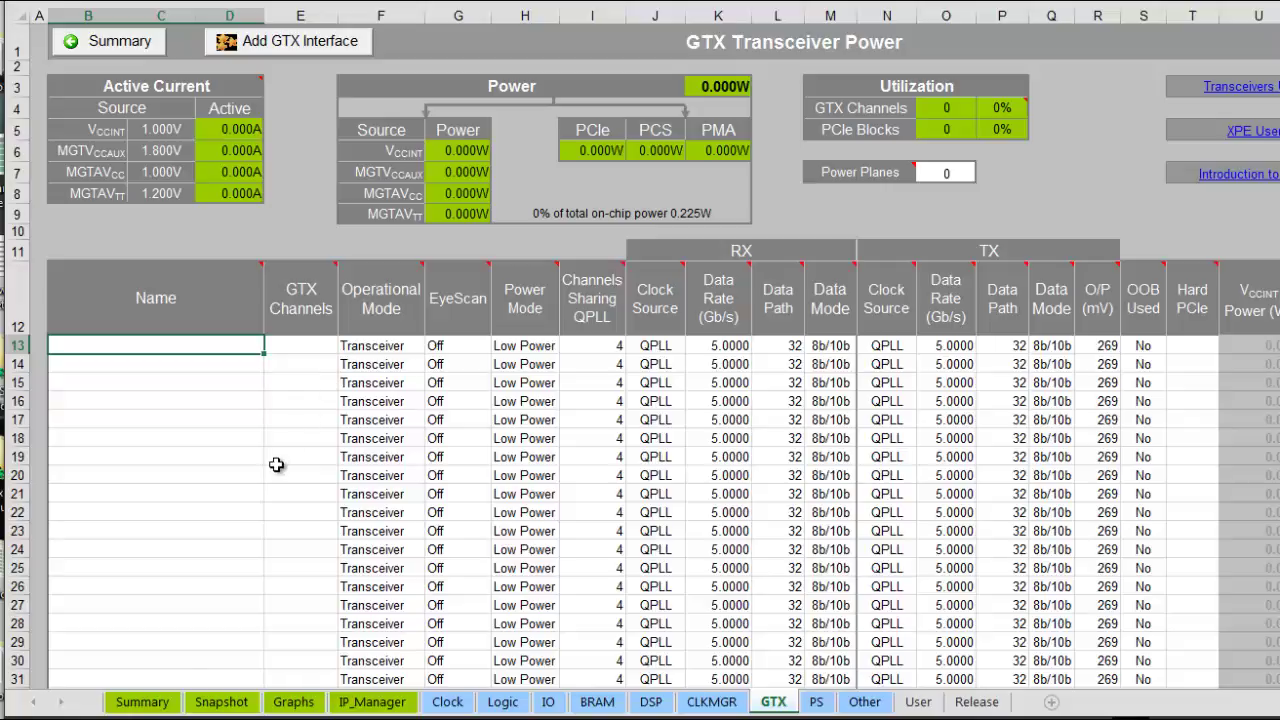
click(142, 702)
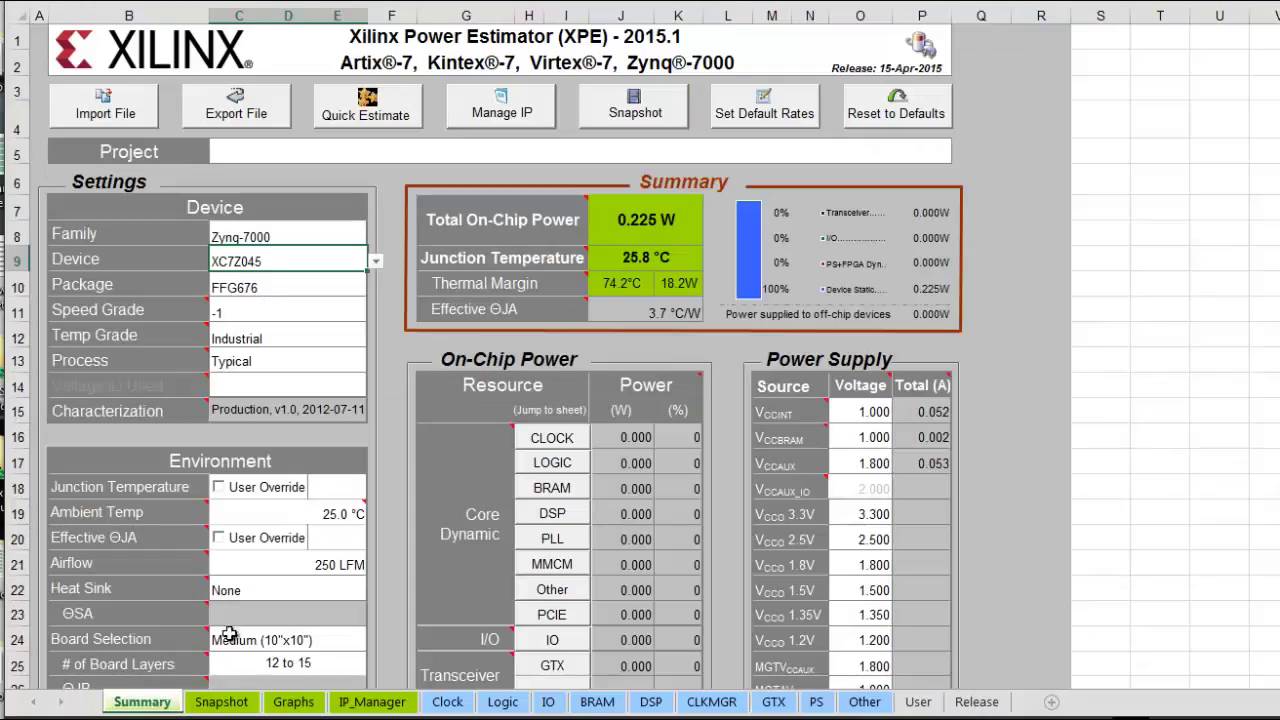
Start a new Transceiver Interface from Manage IP and choose the DisplayPort protocol.
click(519, 125)
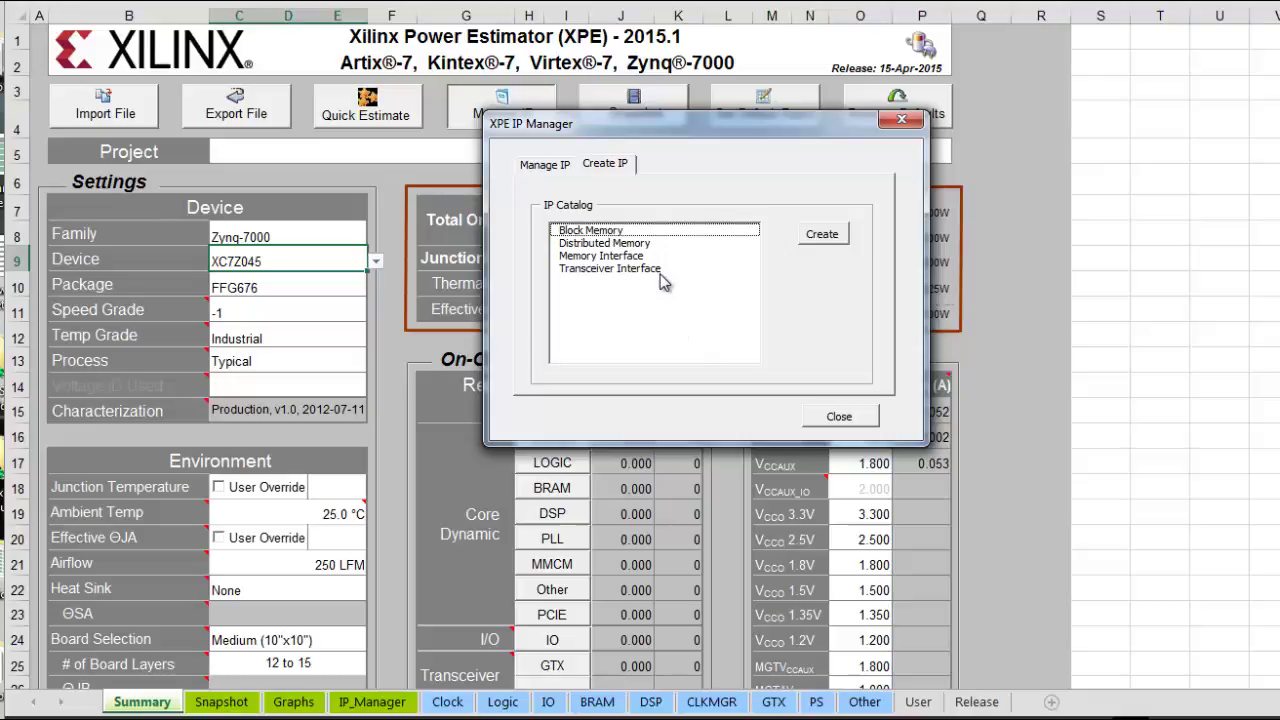
click(632, 270)
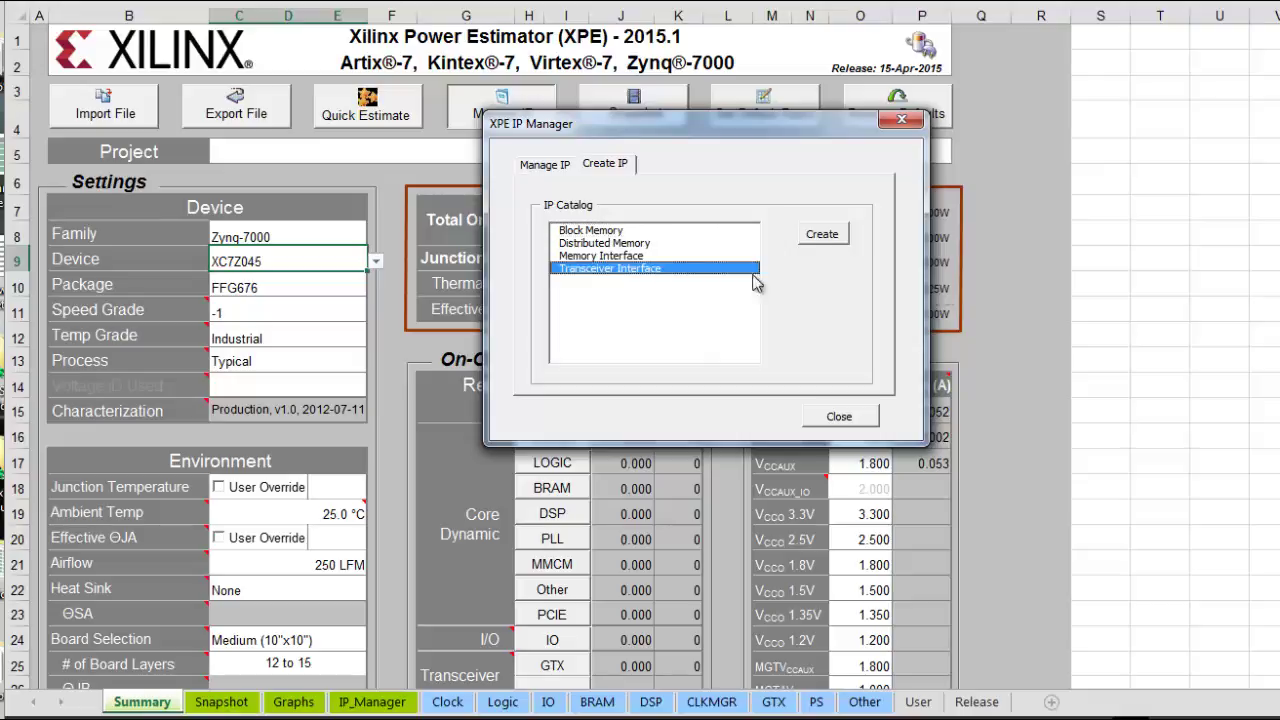
click(822, 236)
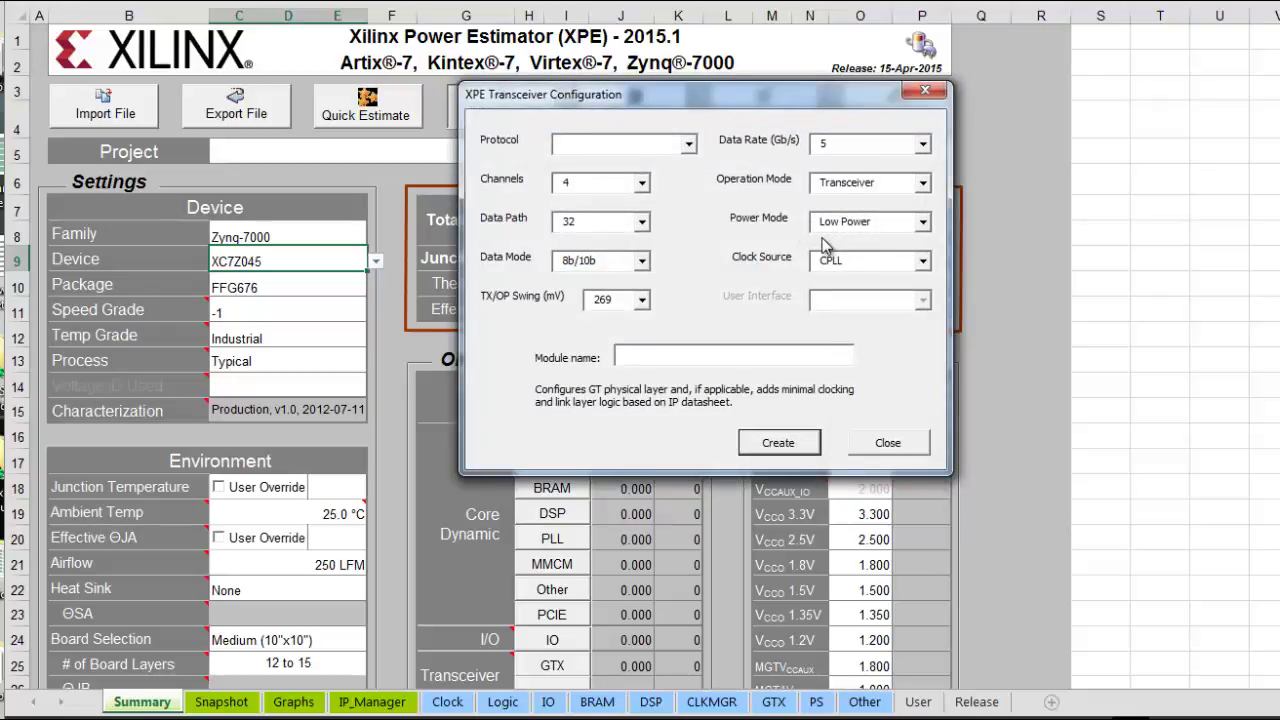
click(689, 145)
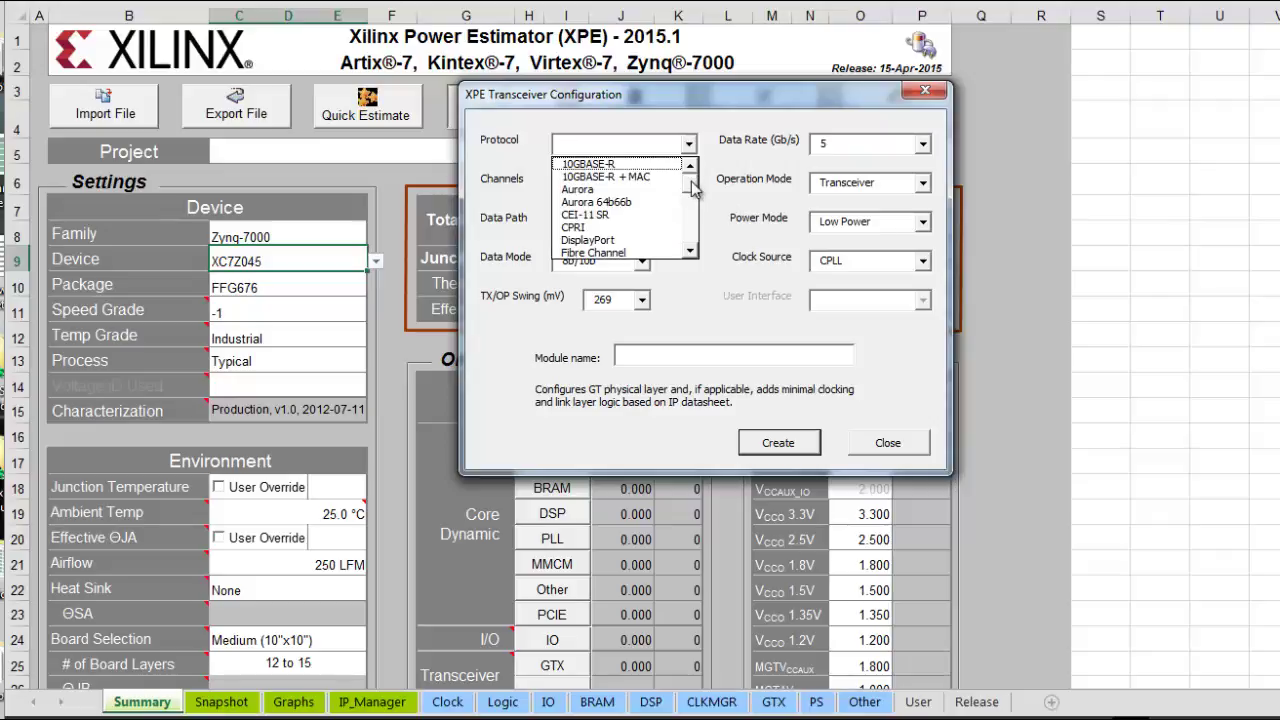
mouse_move(695, 190)
mouse_down()
mouse_move(695, 243)
mouse_move(695, 176)
mouse_up()
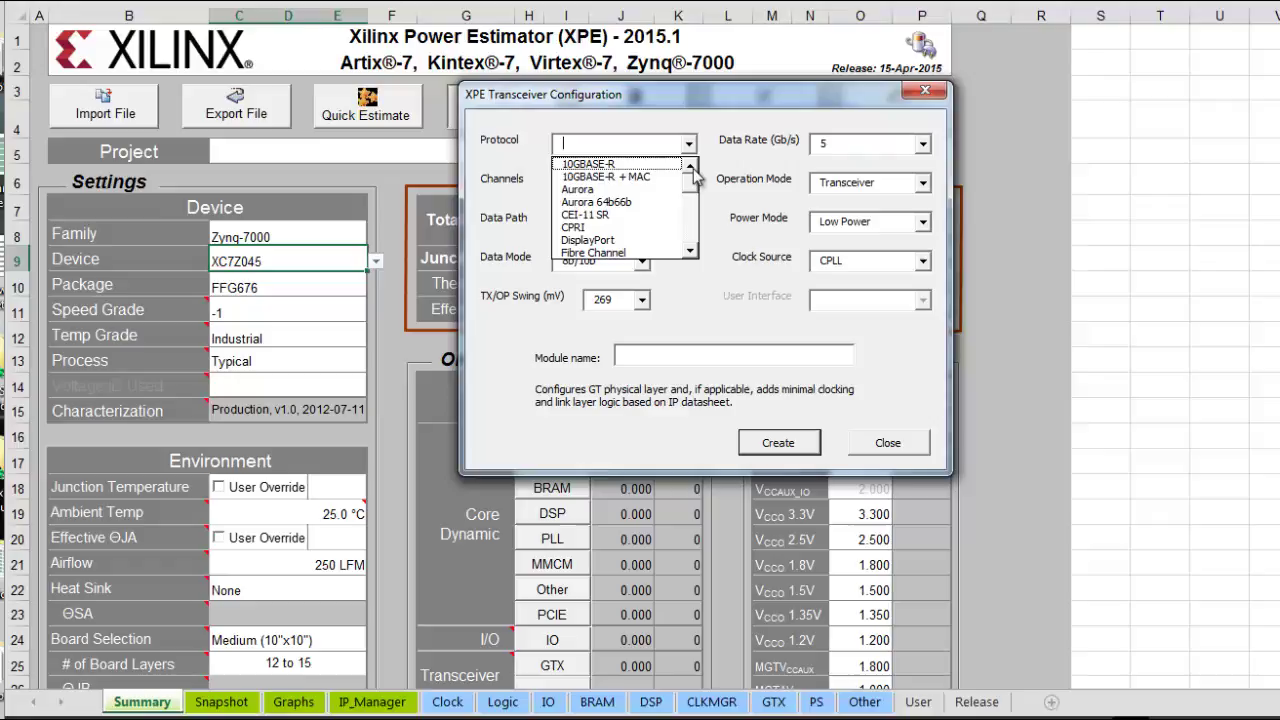
click(655, 240)
Set 5.4 Gb/s, 4 channels, Transmitter mode and 16-bit data path, then create the interface.
click(922, 145)
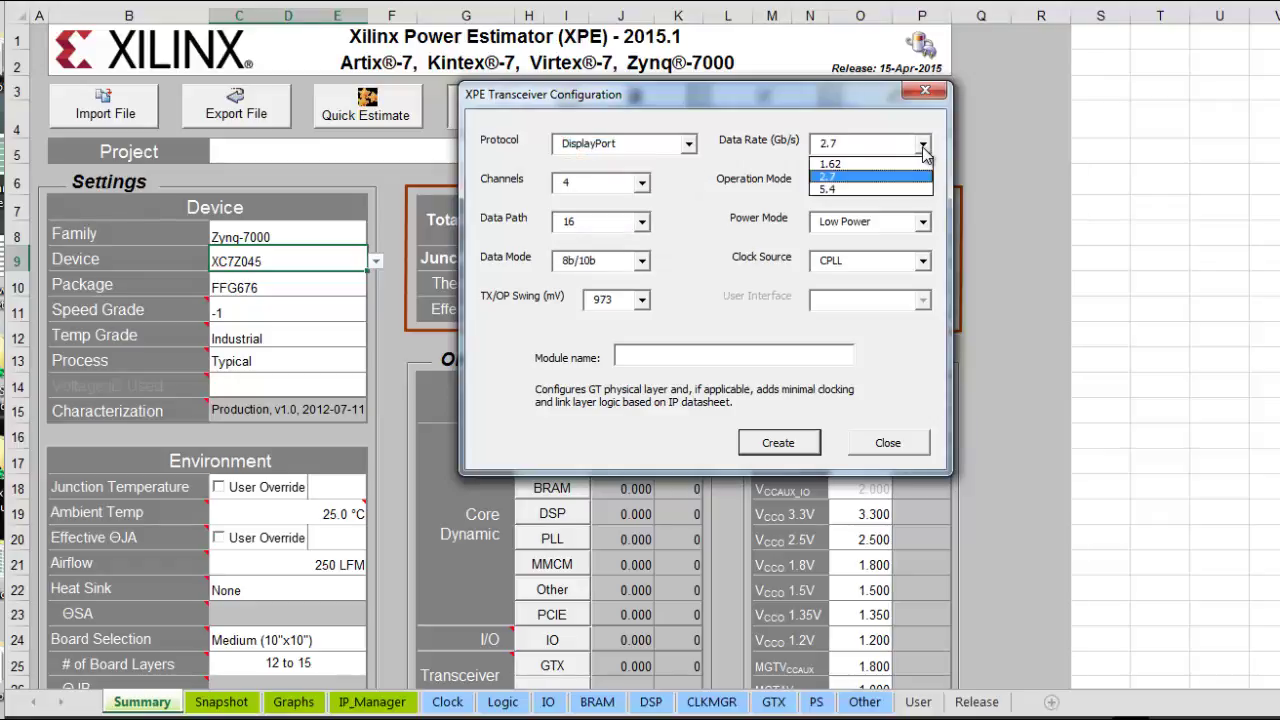
click(884, 188)
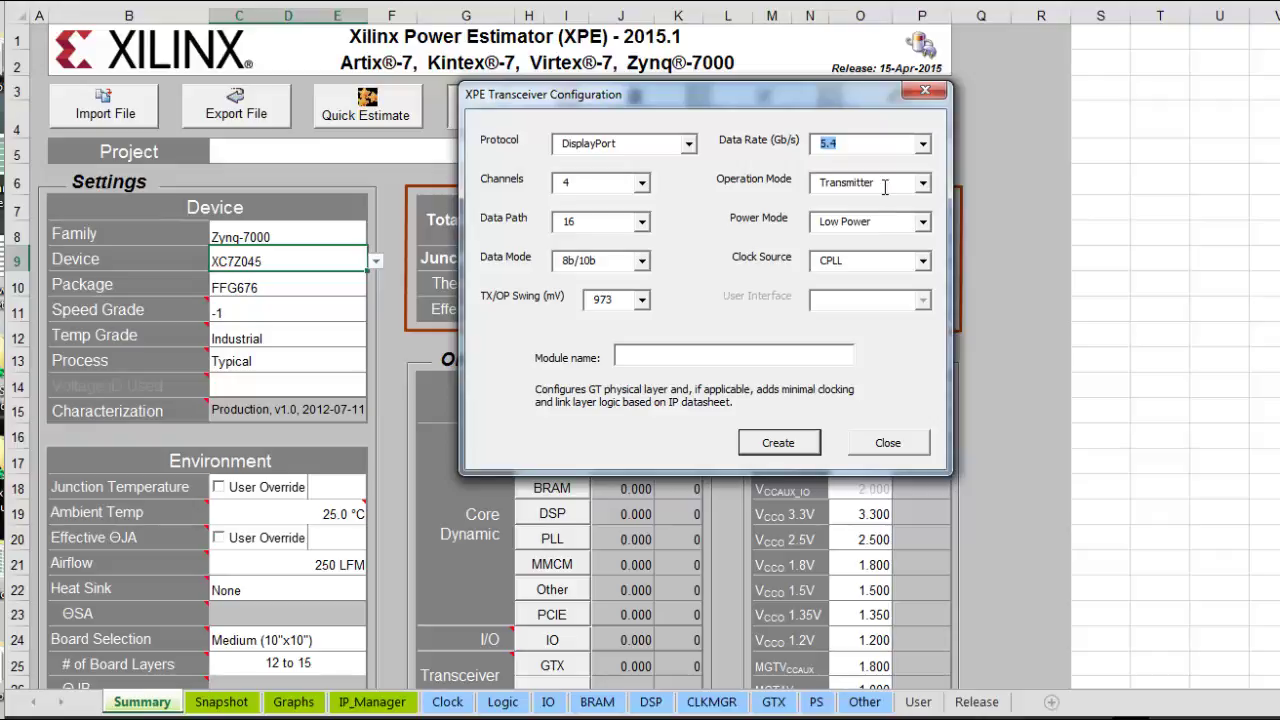
click(641, 186)
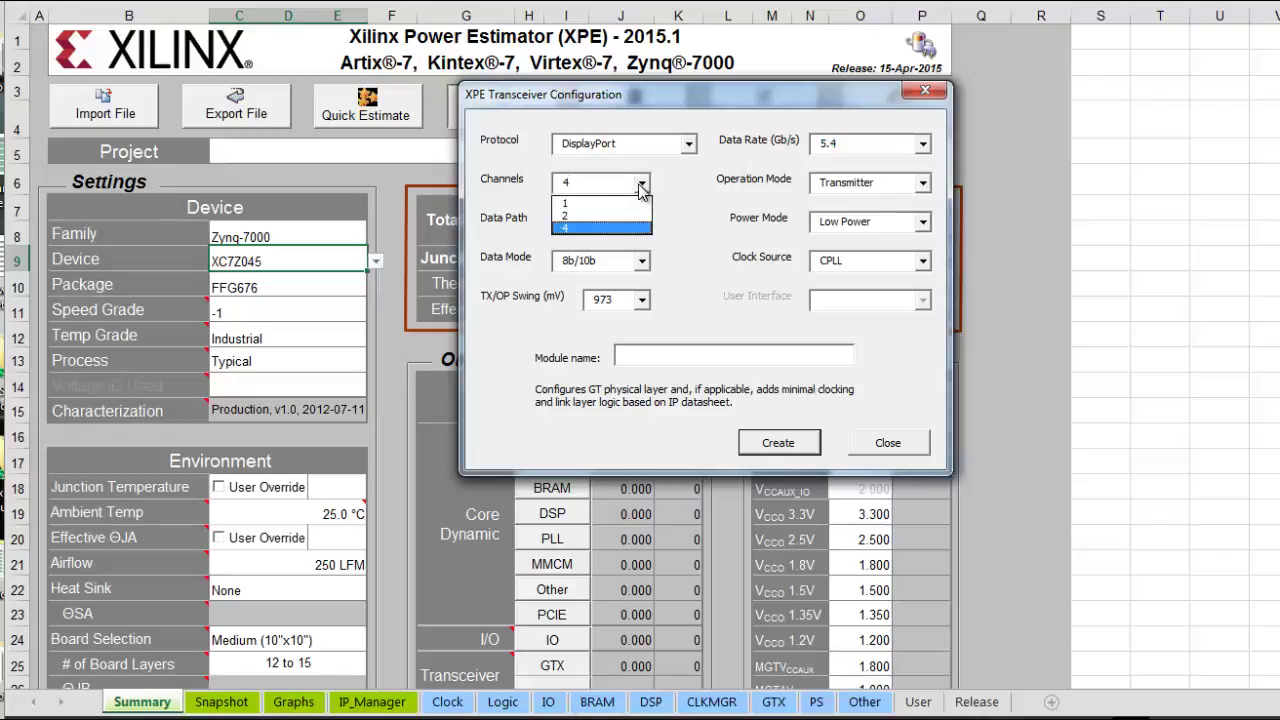
click(640, 188)
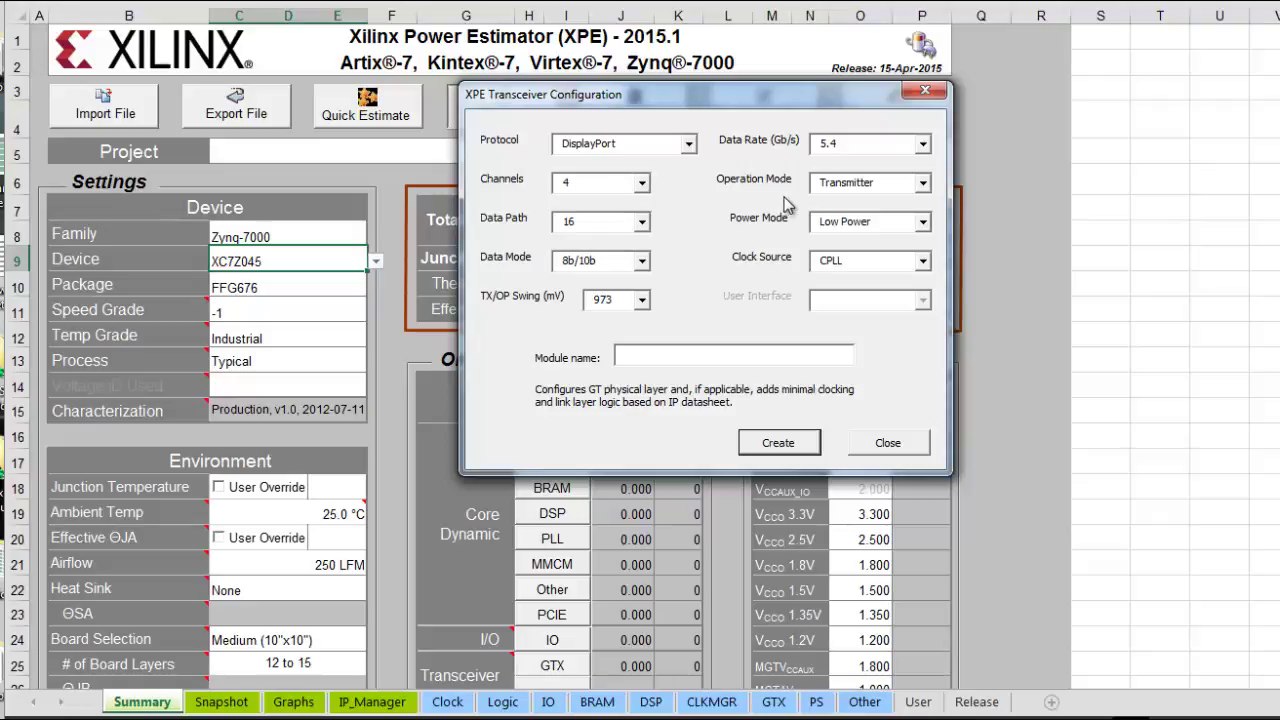
click(922, 190)
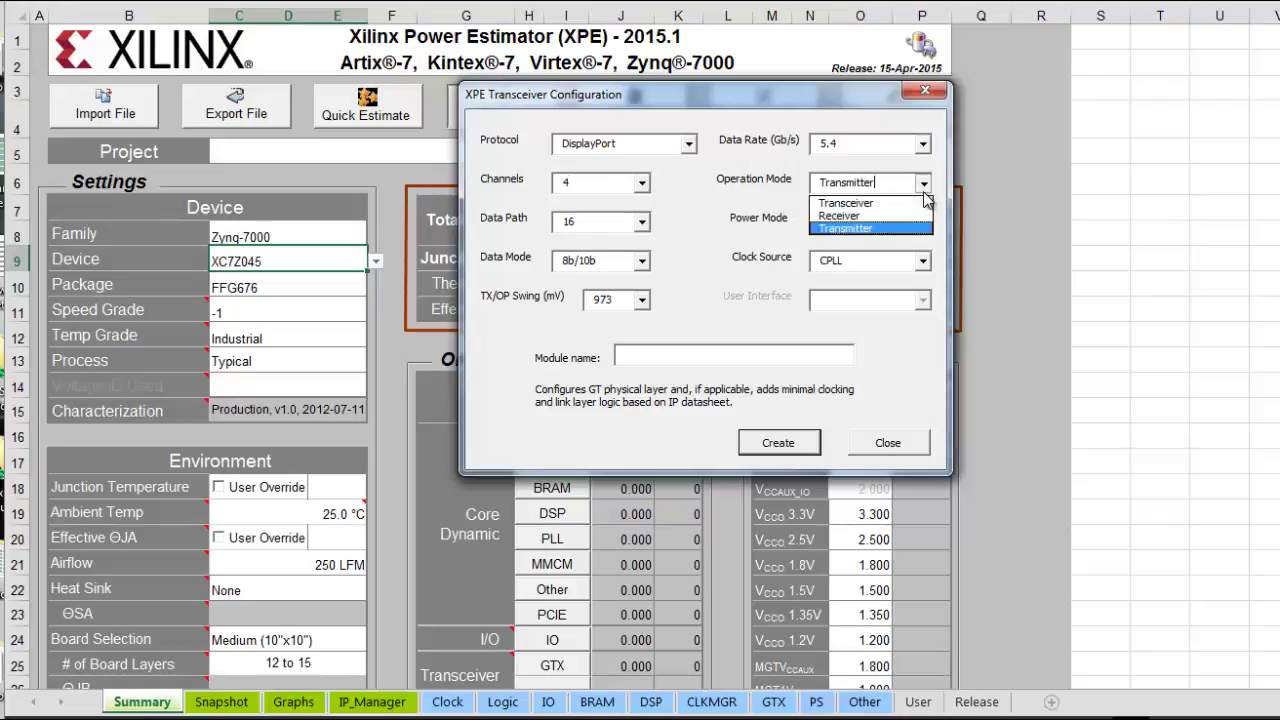
click(923, 193)
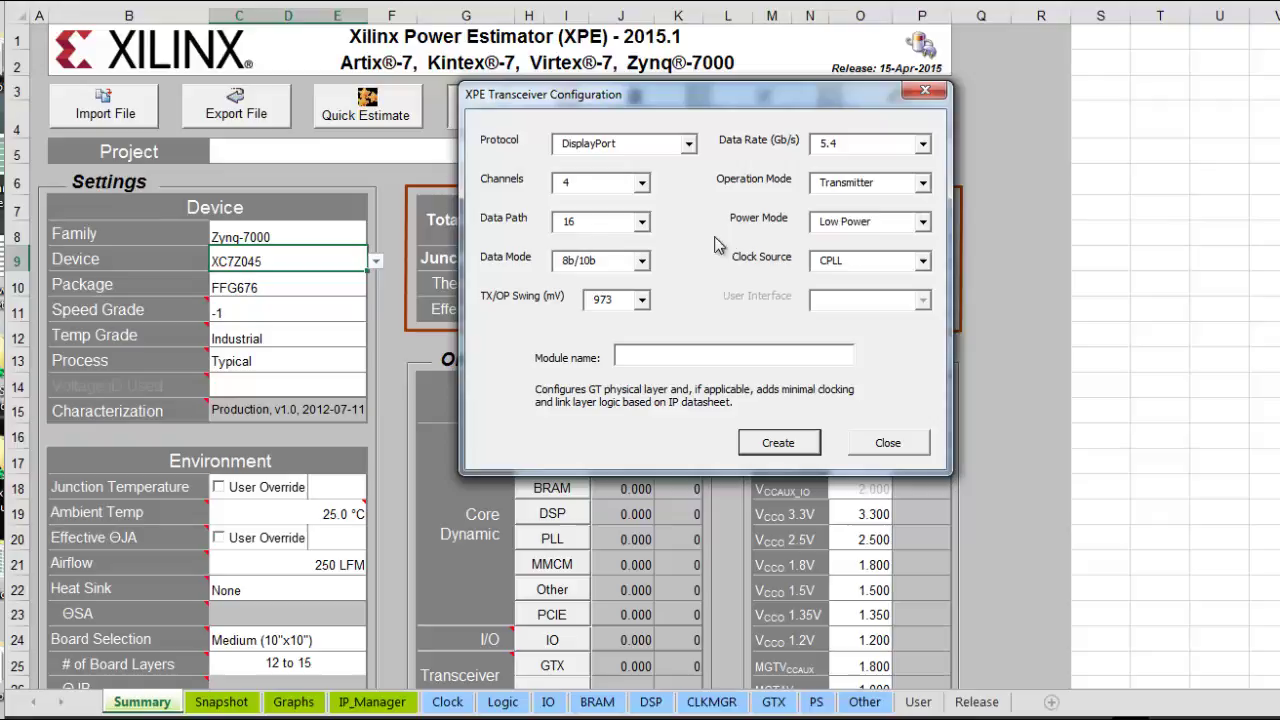
click(643, 224)
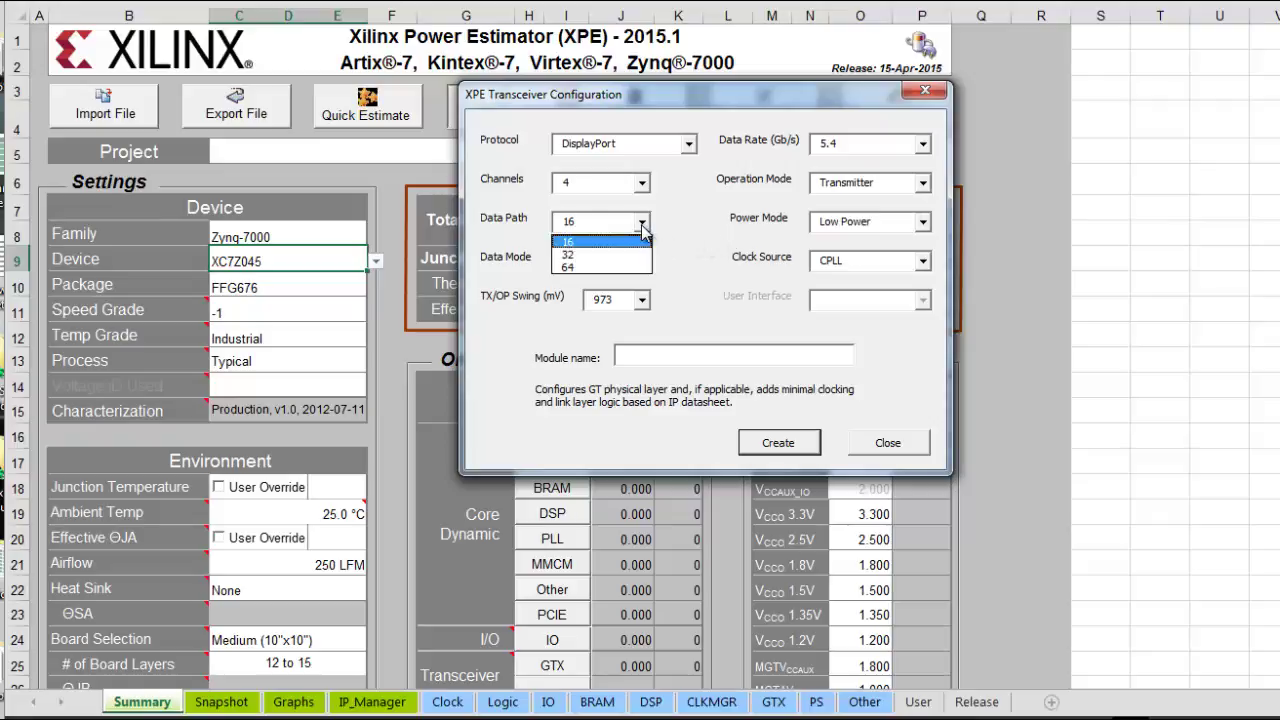
click(644, 228)
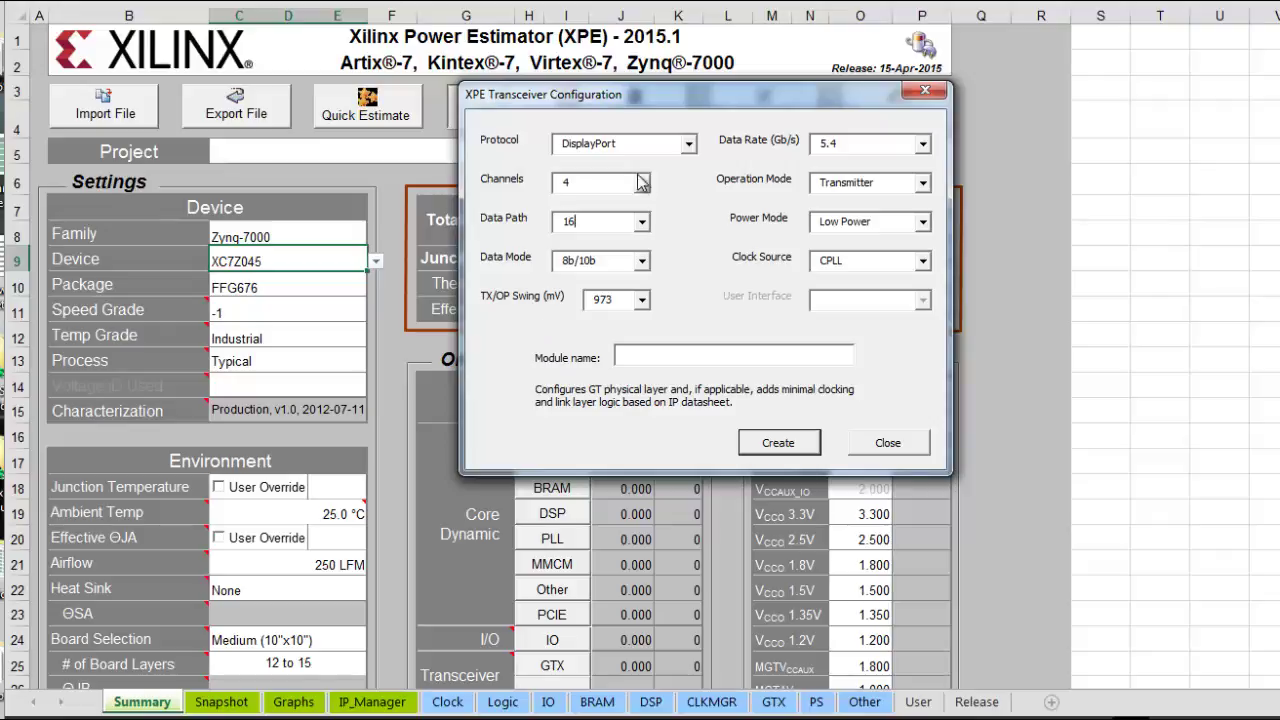
click(786, 447)
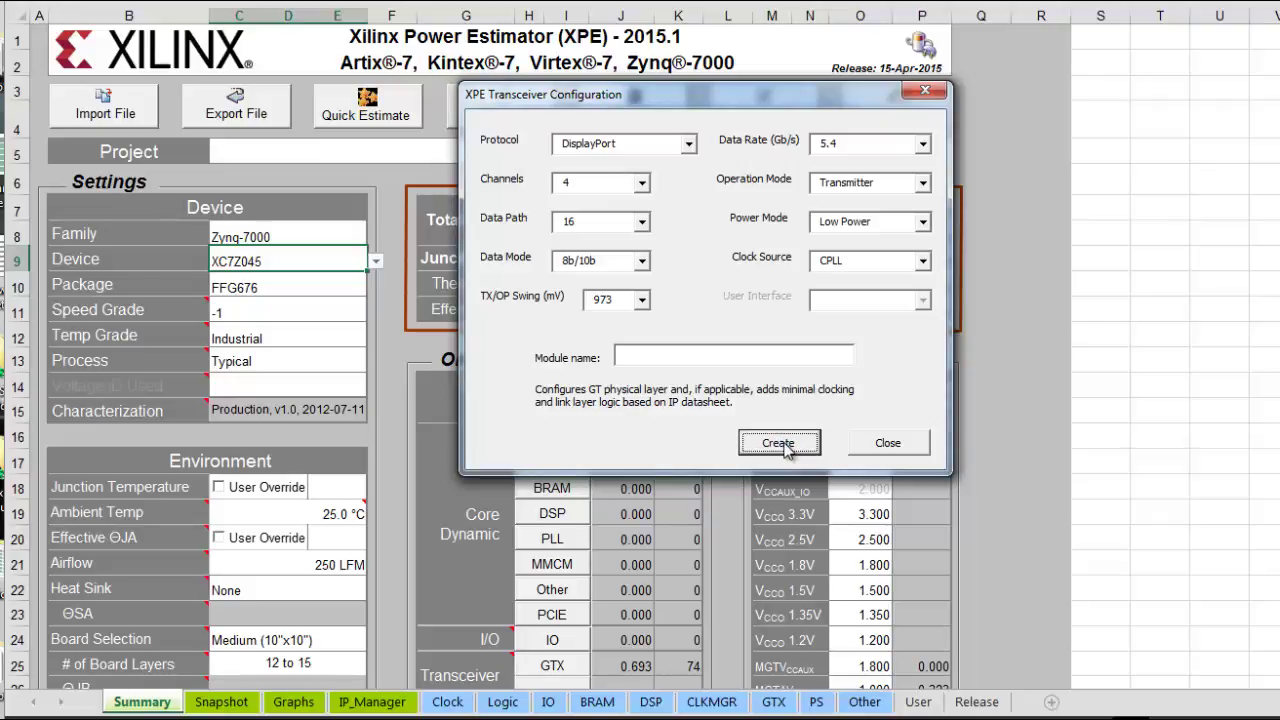
Close the transceiver and IP management windows and review the 0.937 W Summary totals.
click(866, 447)
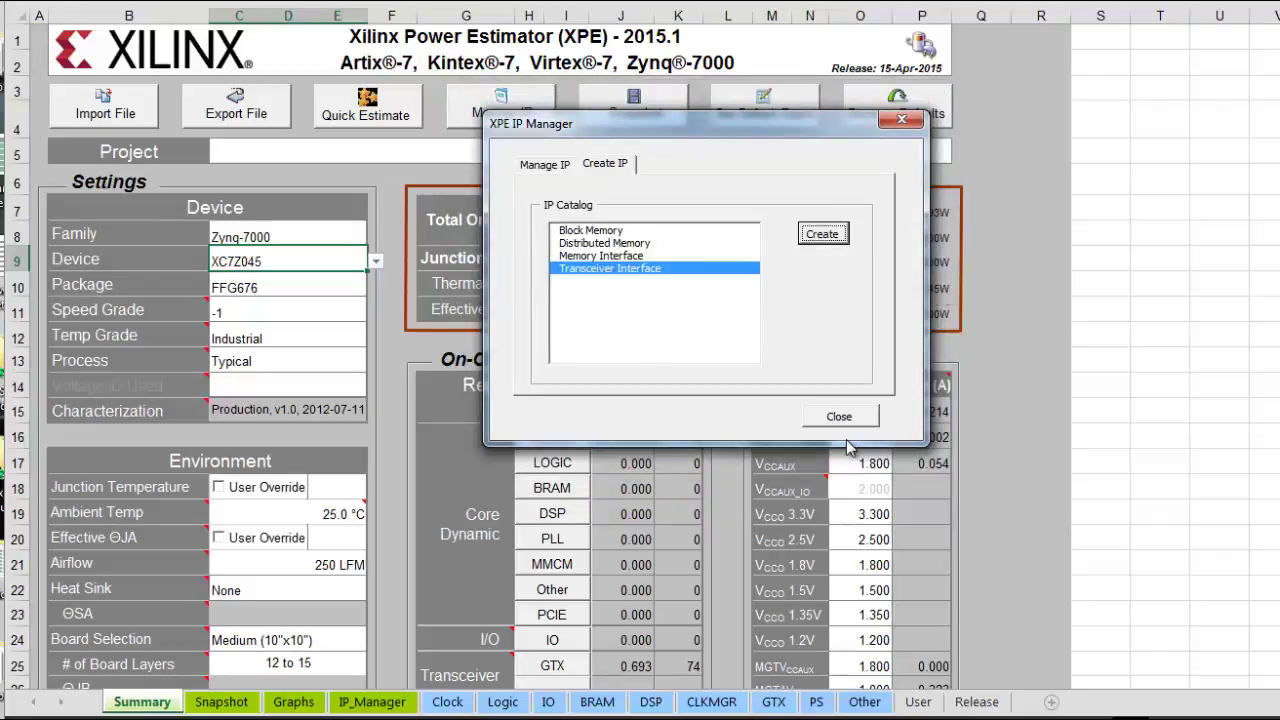
click(847, 417)
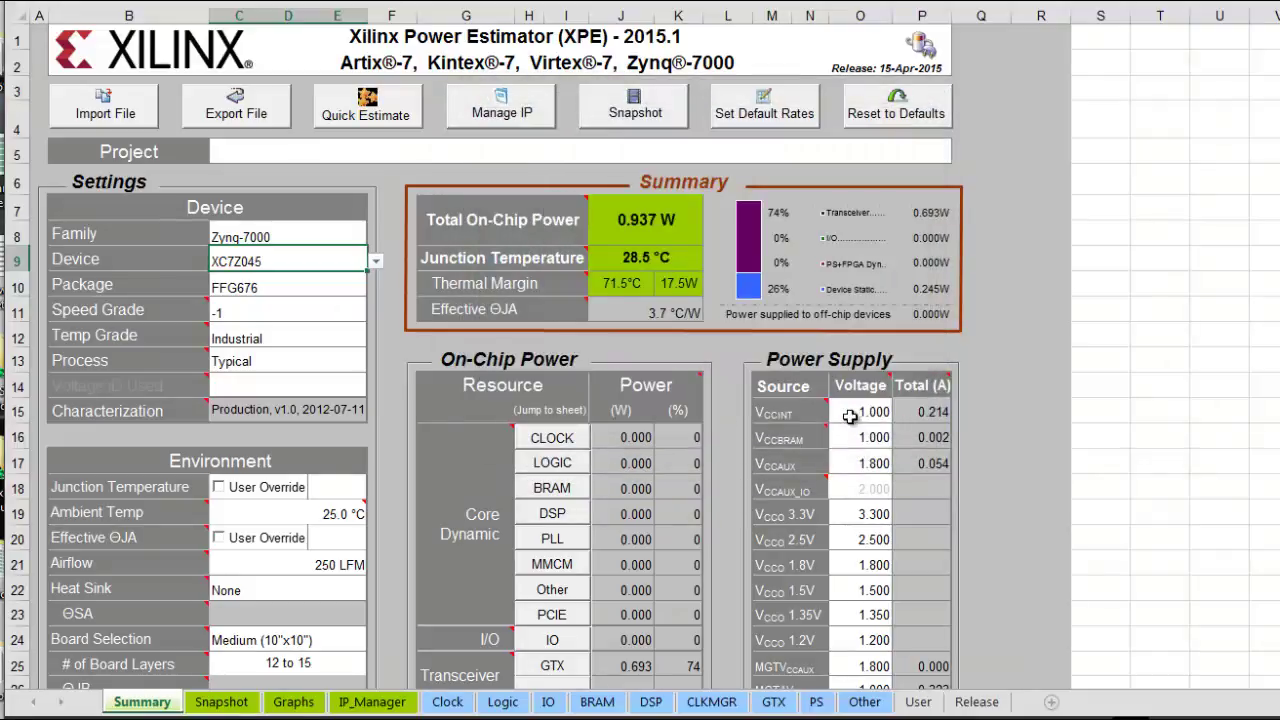
scroll(780, 568, down, 2)
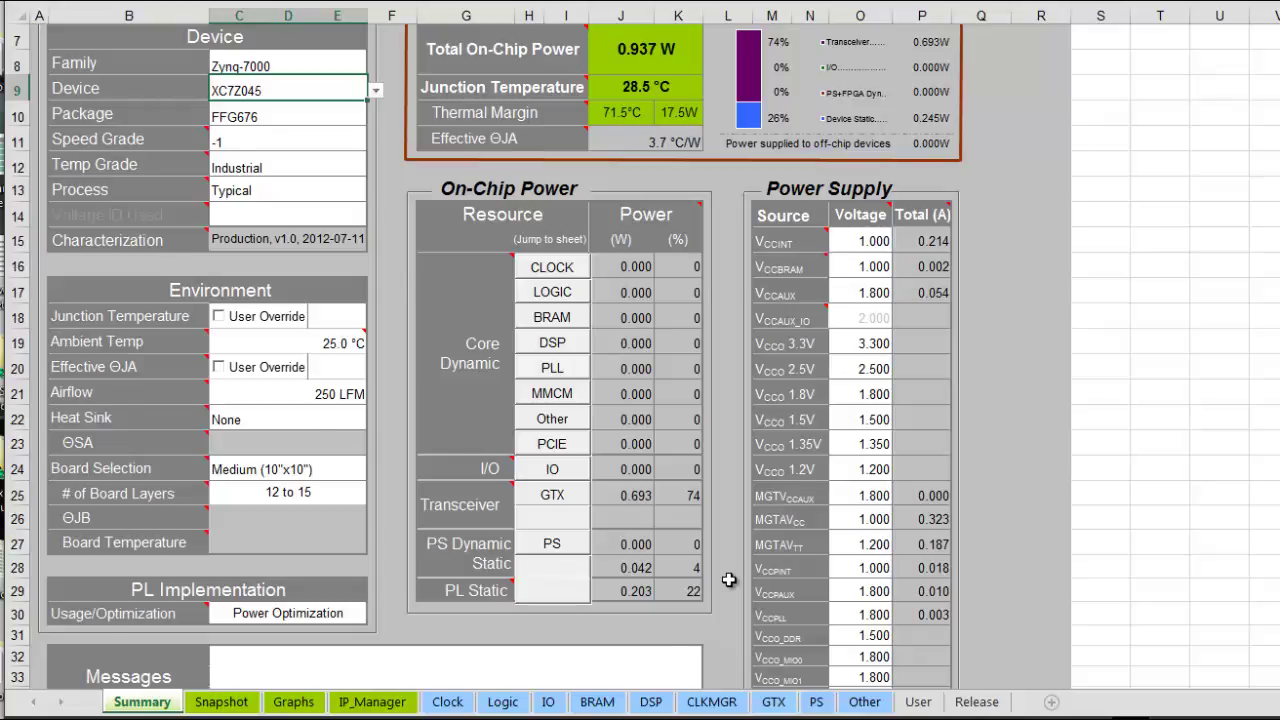
scroll(728, 580, up, 1)
scroll(728, 580, up, 1)
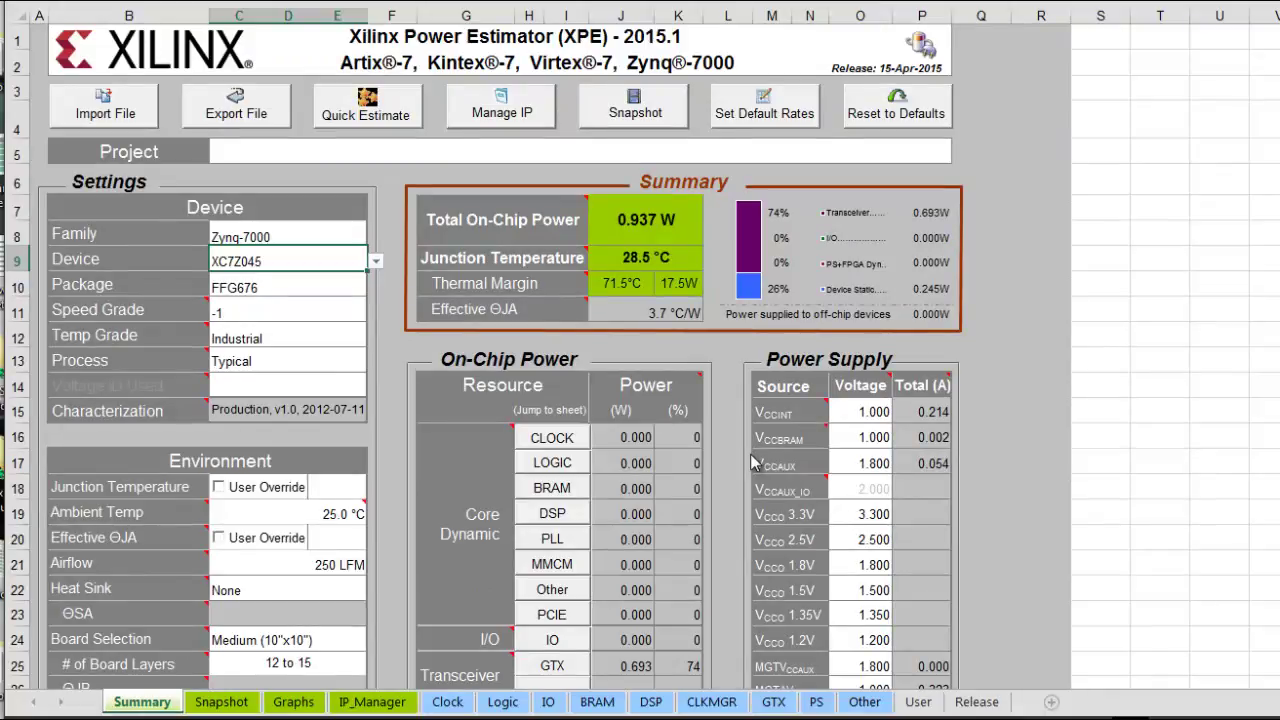
click(776, 702)
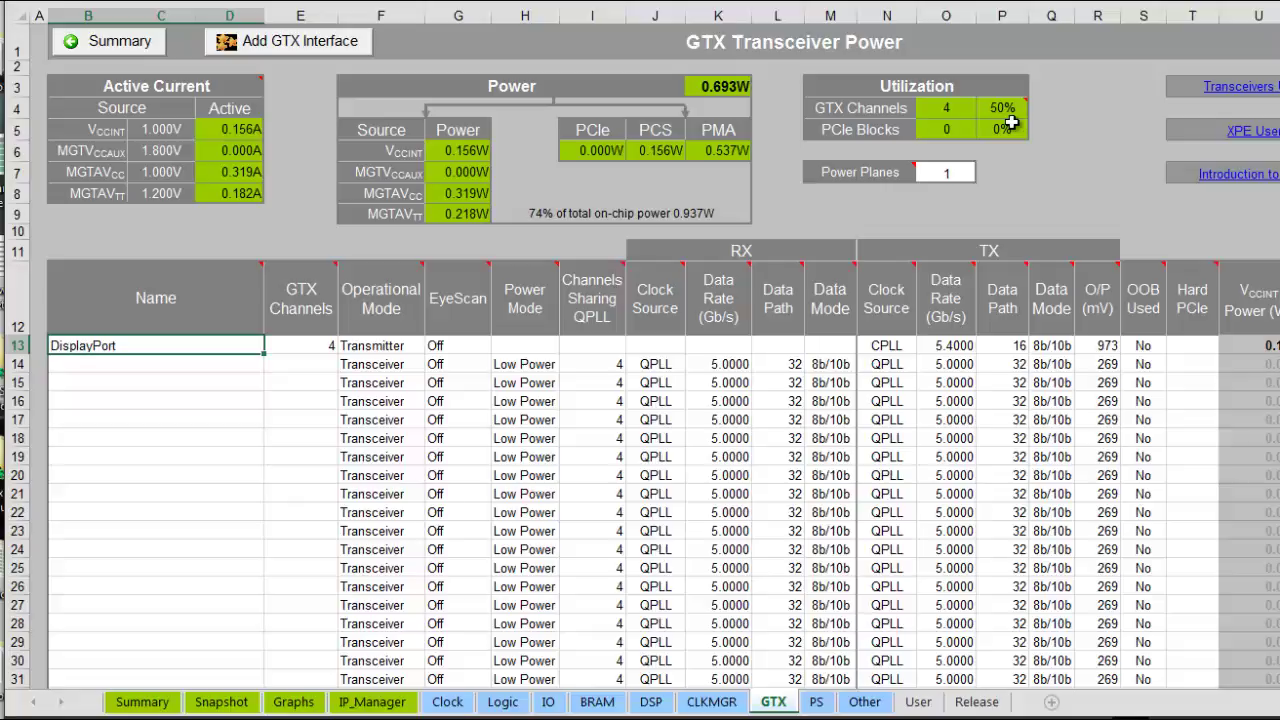
click(142, 702)
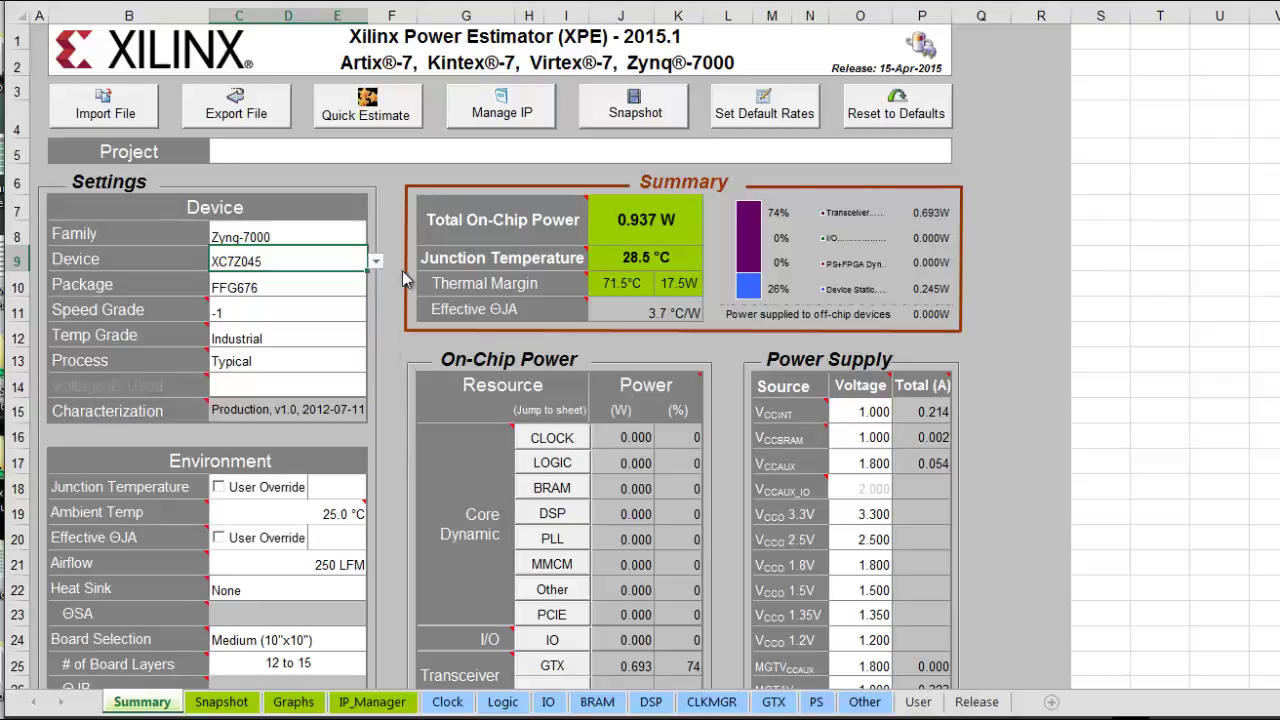
In the IP manager, start configuring a new Transceiver Interface from the catalog.
click(530, 118)
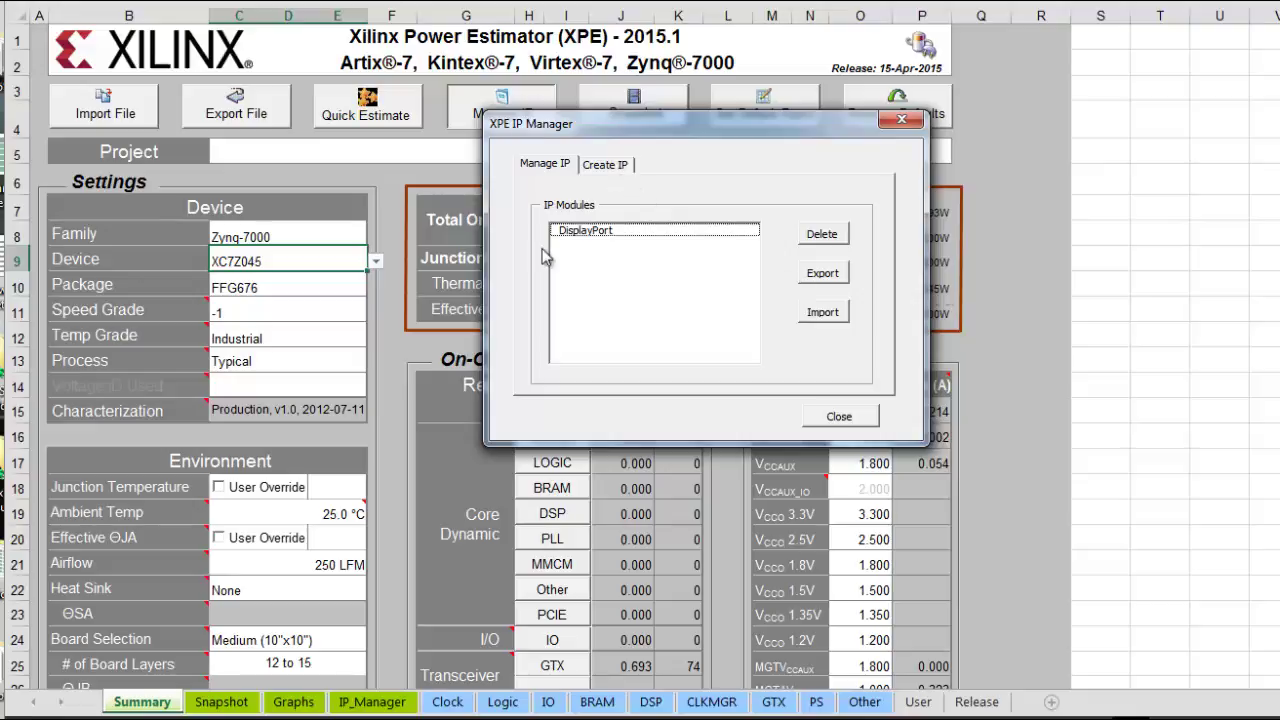
click(627, 238)
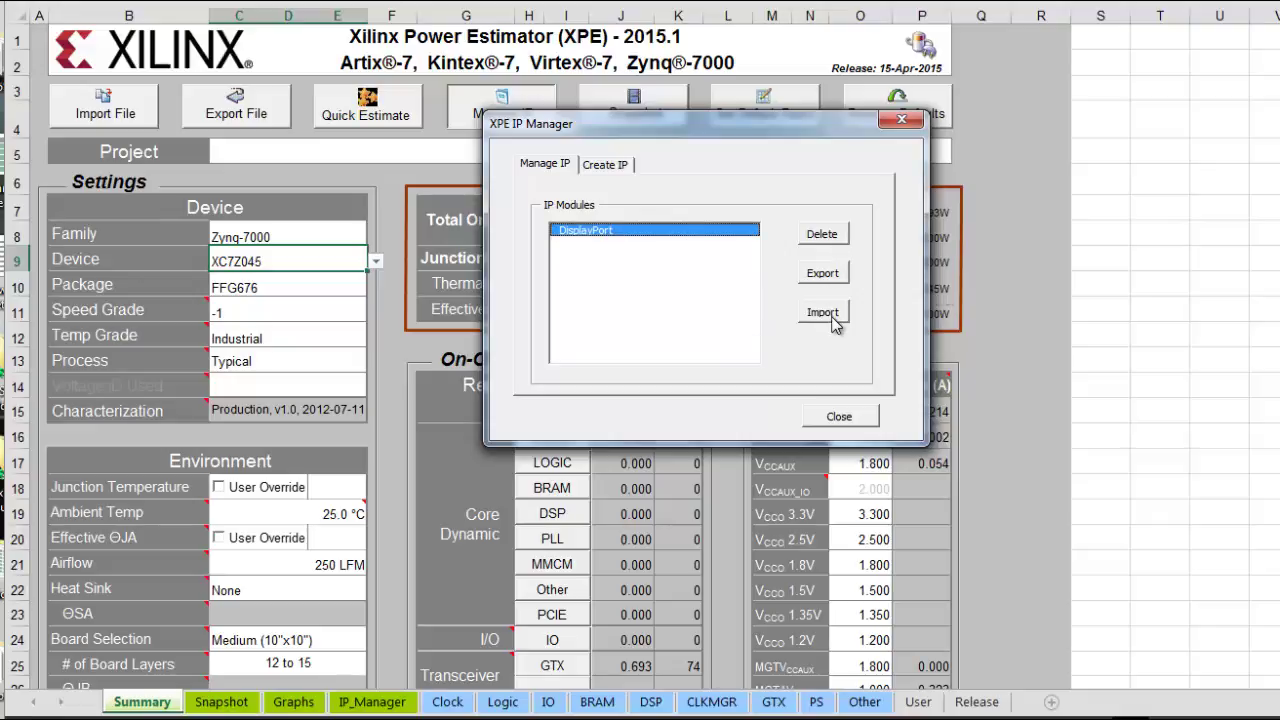
click(610, 167)
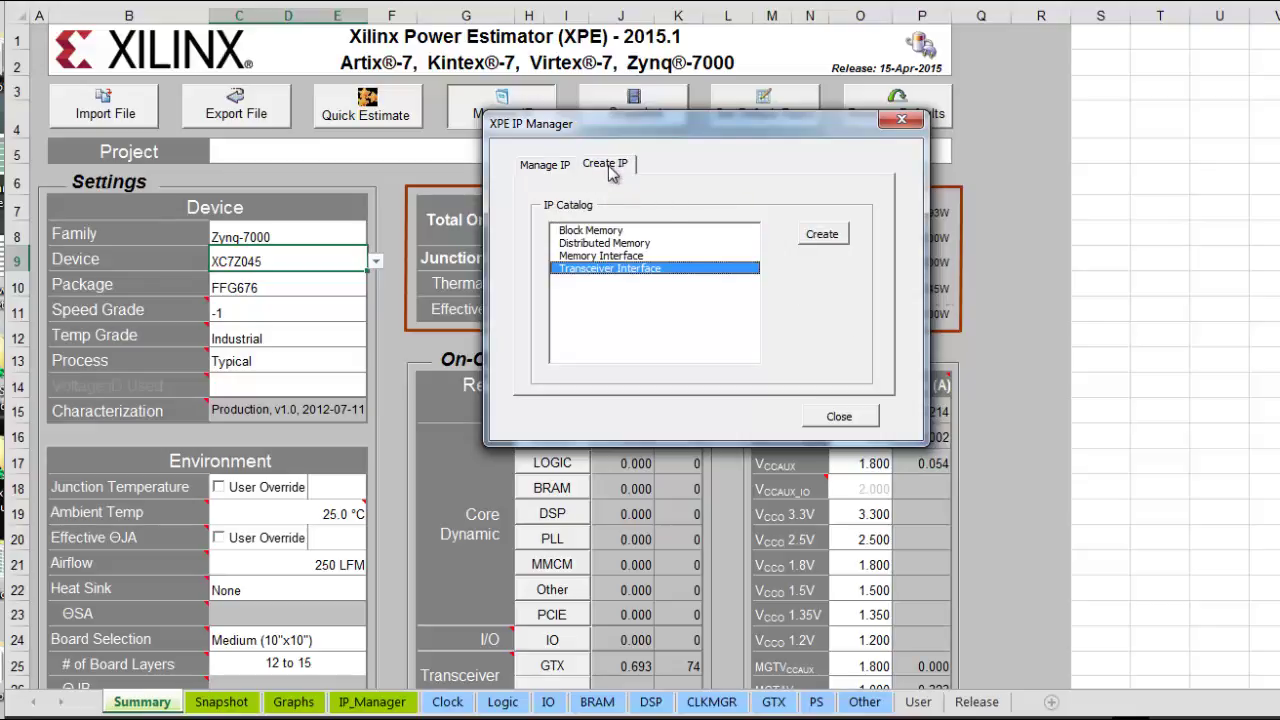
click(818, 234)
Set protocol 1000Base-X or SGMII at 2.5 Gb/s, create it, and close the configuration.
click(689, 145)
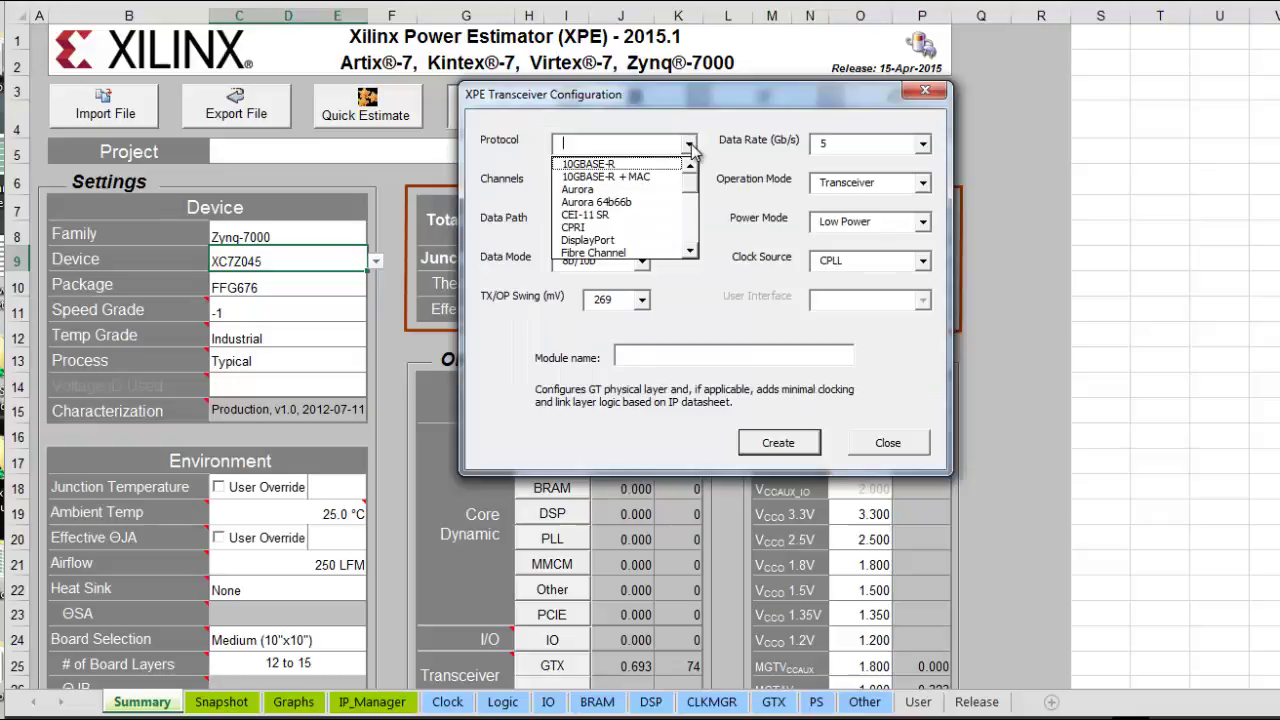
scroll(684, 207, down, 3)
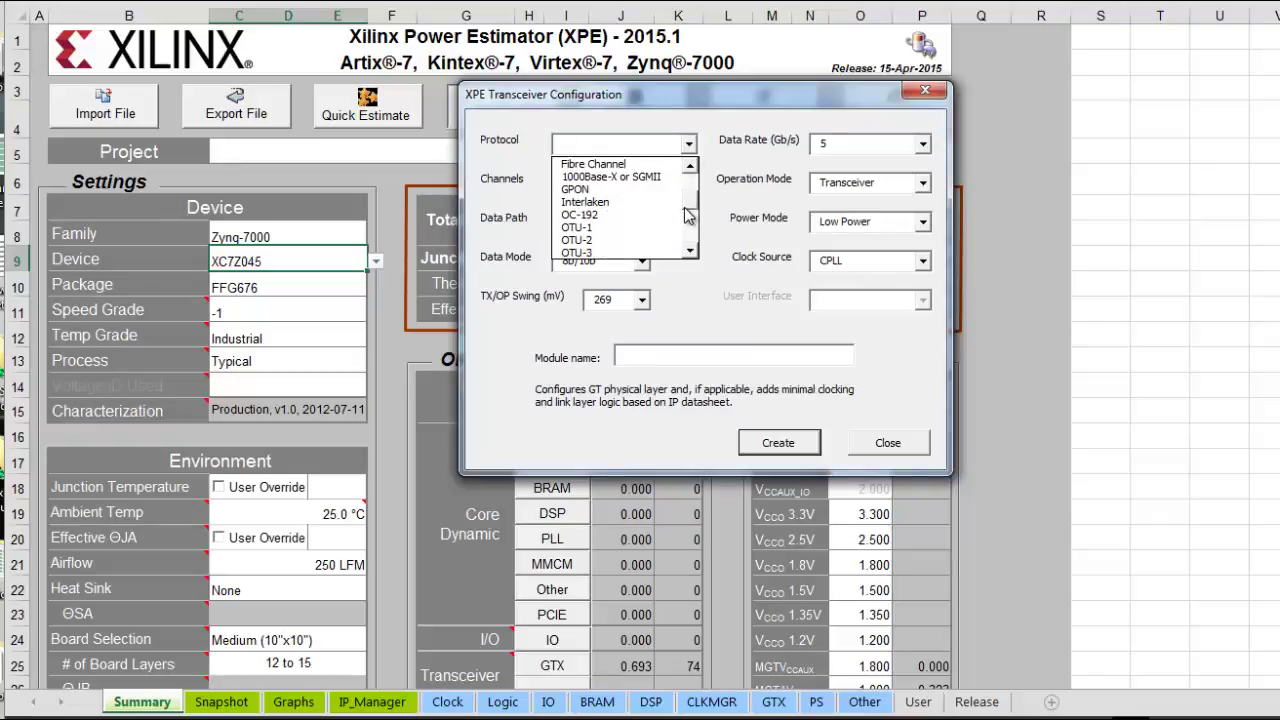
click(641, 178)
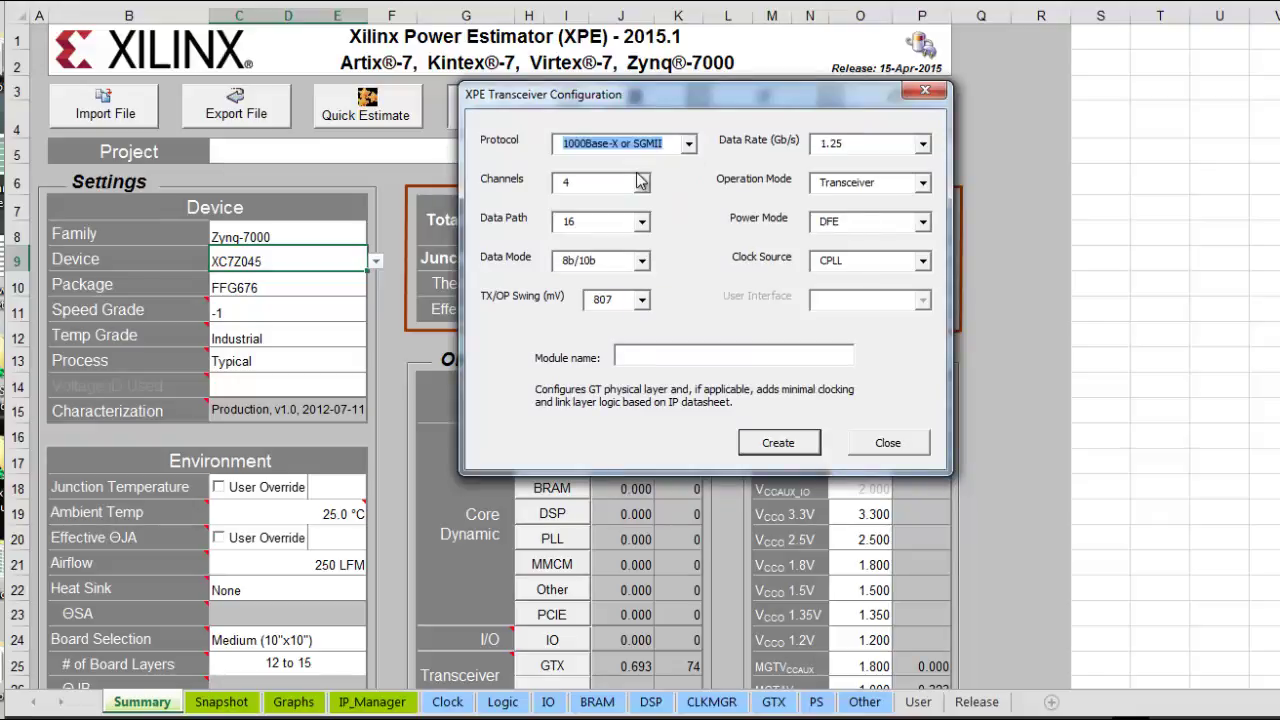
click(919, 149)
click(922, 146)
click(905, 178)
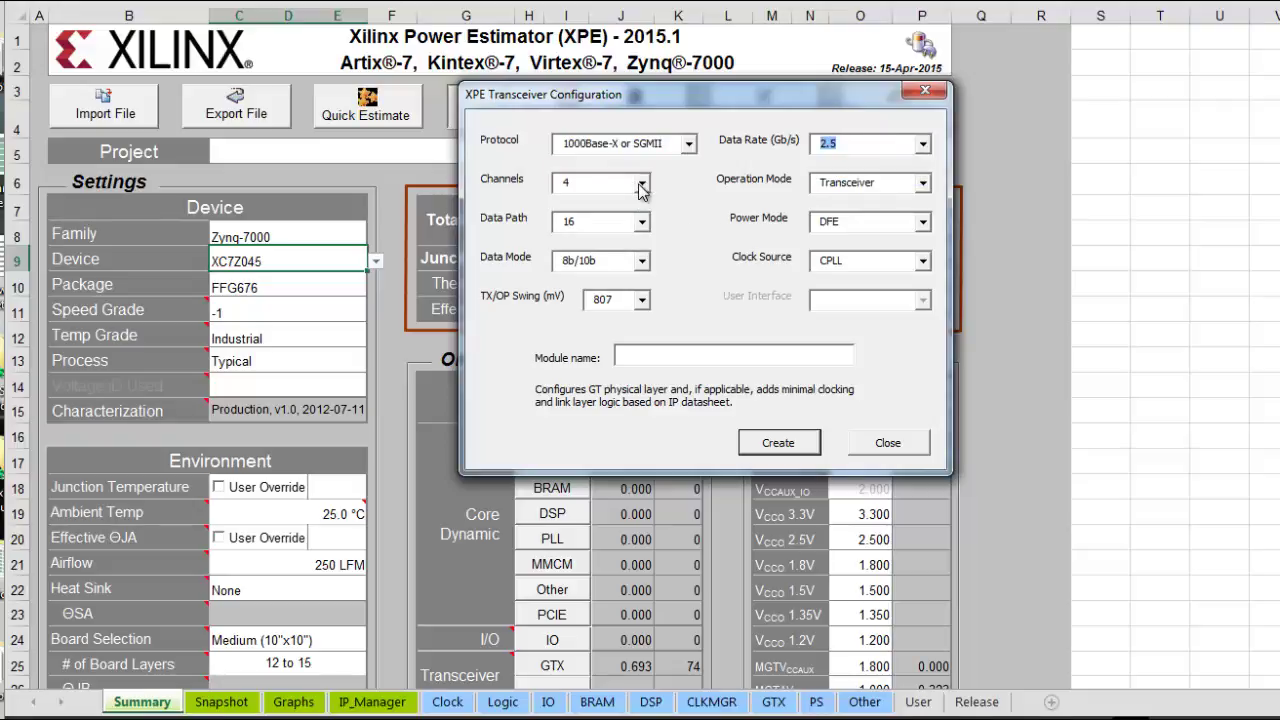
click(805, 452)
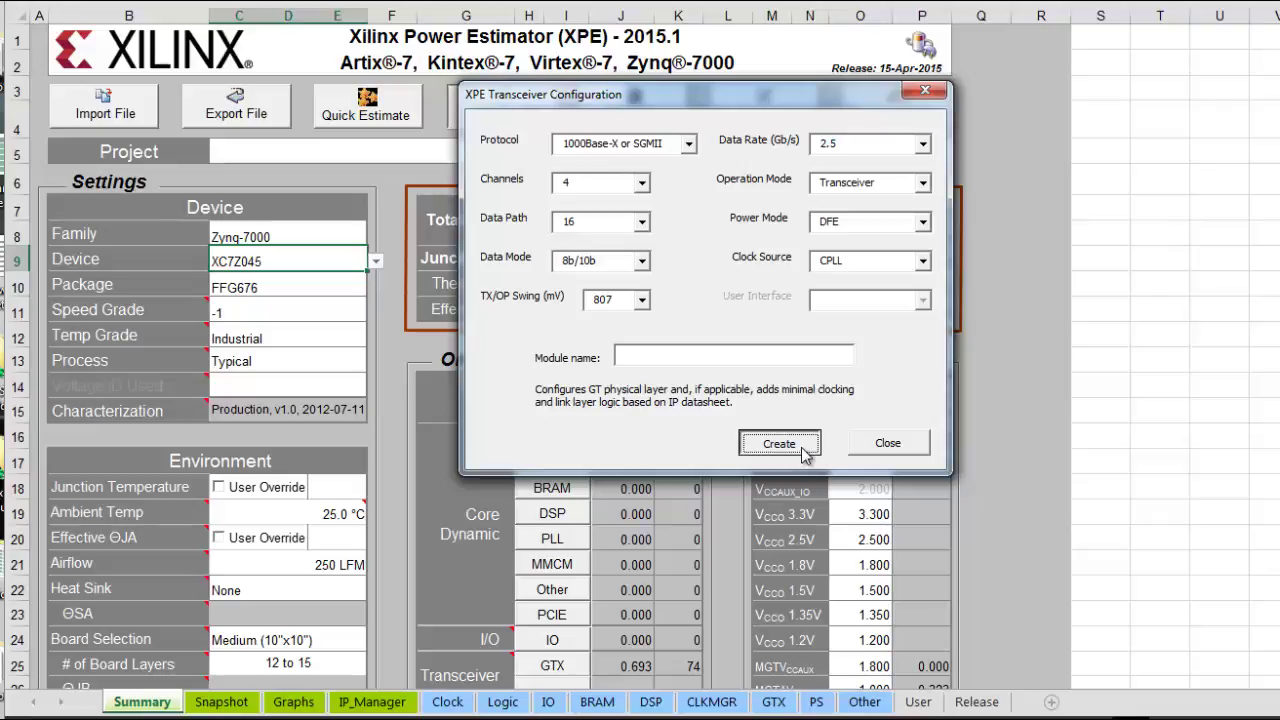
click(882, 448)
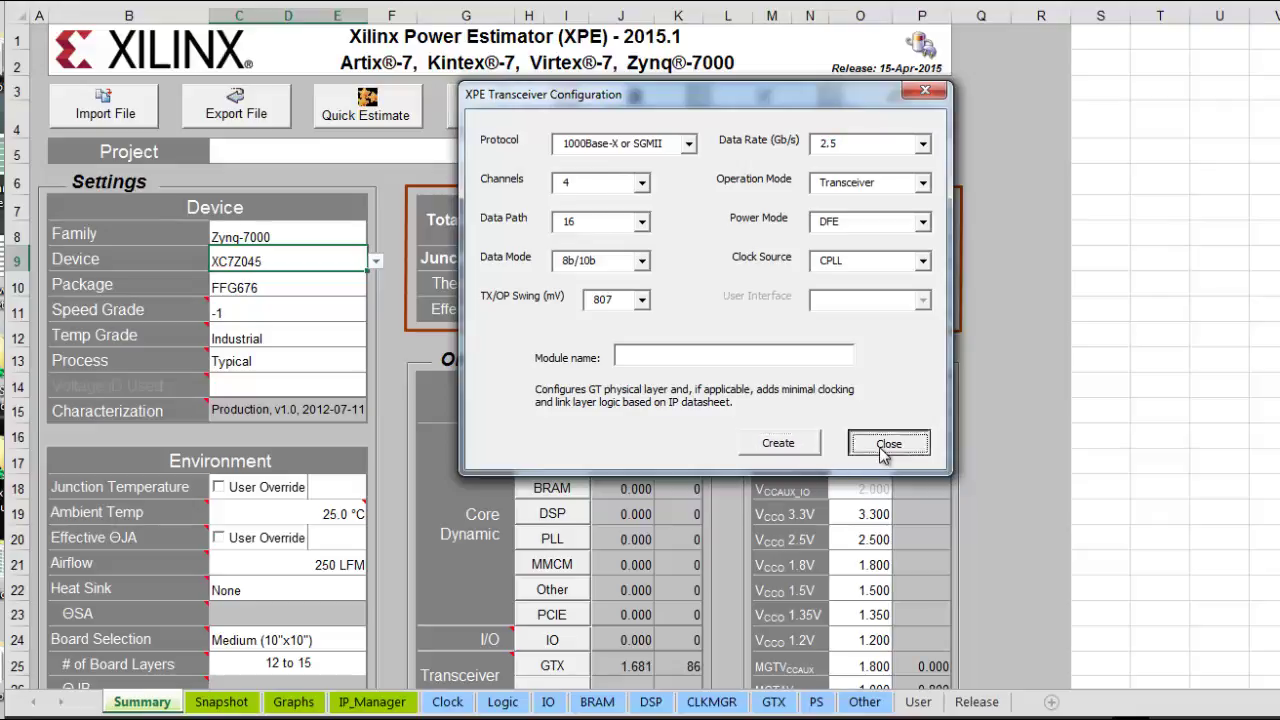
Close the IP manager, check the GTX sheet for 8 used channels, and return to the 1.945 W Summary.
click(829, 416)
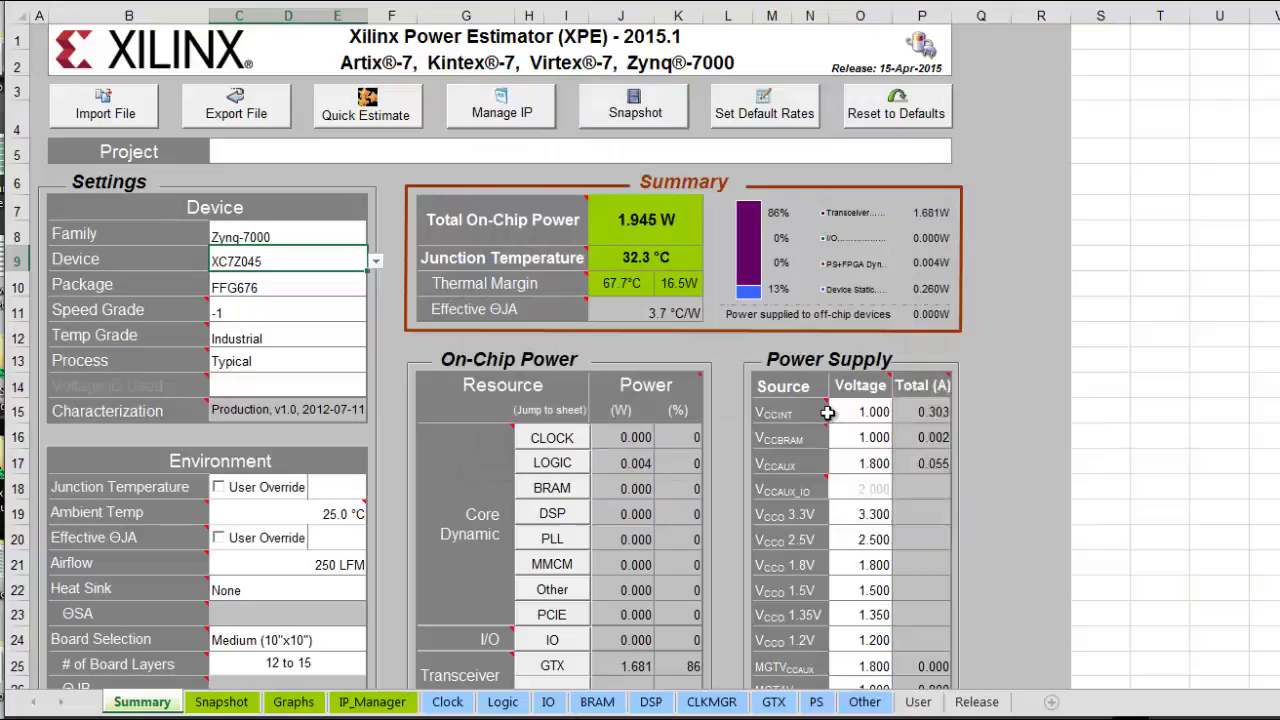
scroll(717, 540, down, 2)
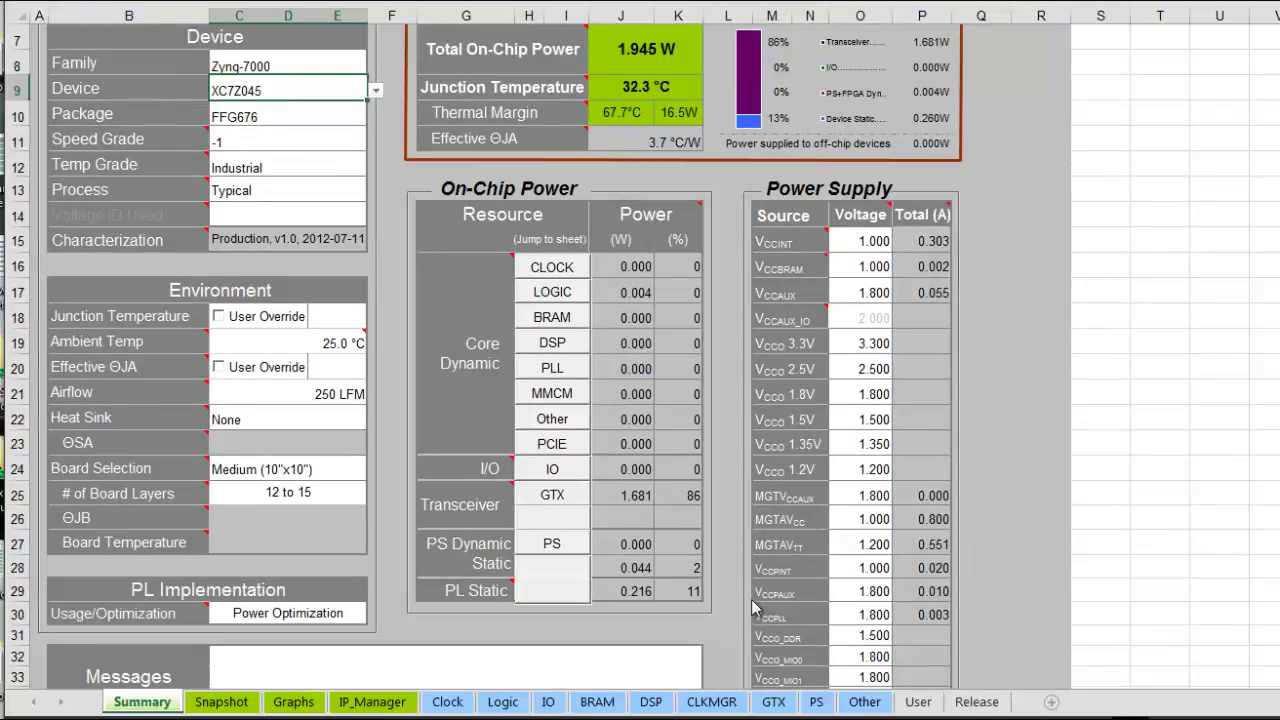
click(773, 701)
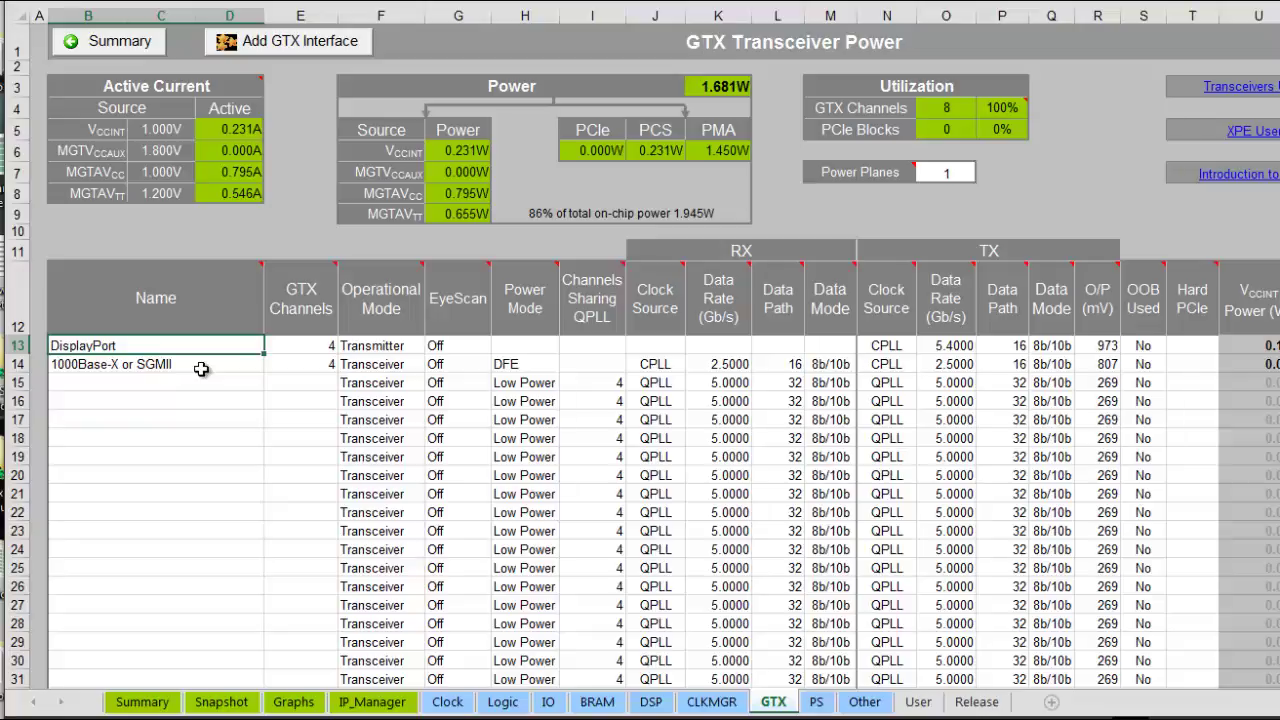
click(130, 703)
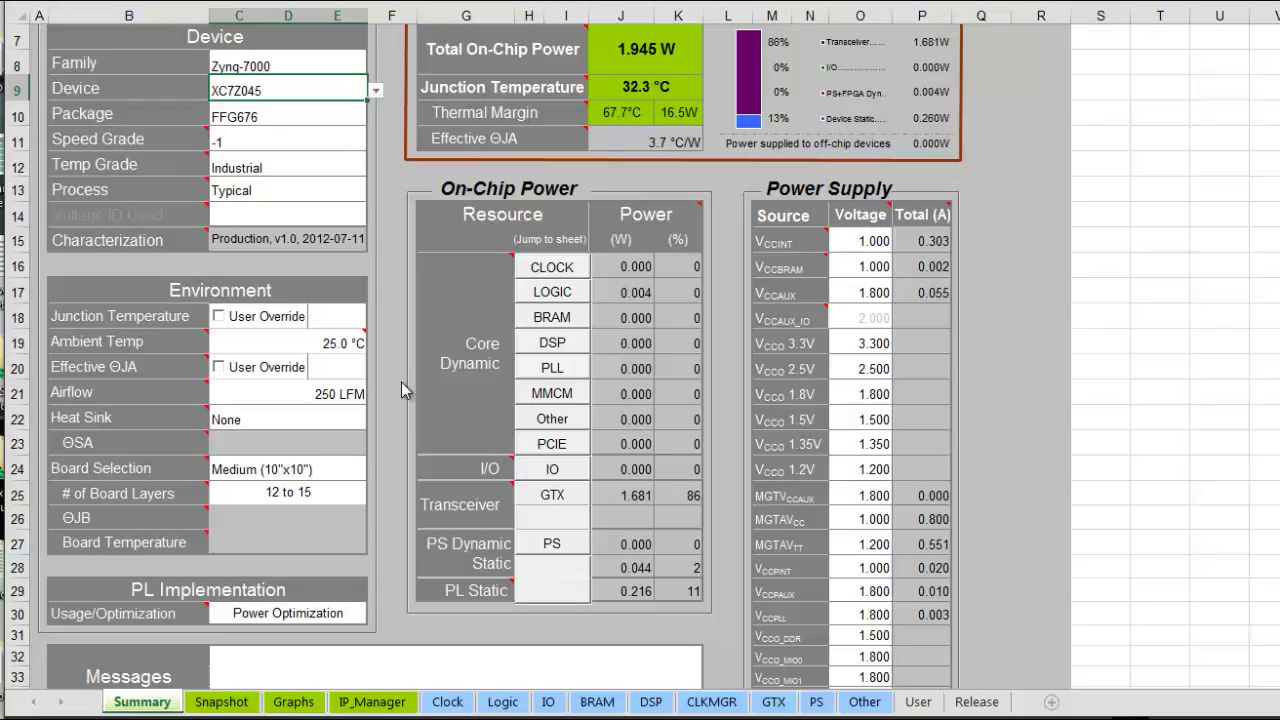
scroll(394, 391, up, 2)
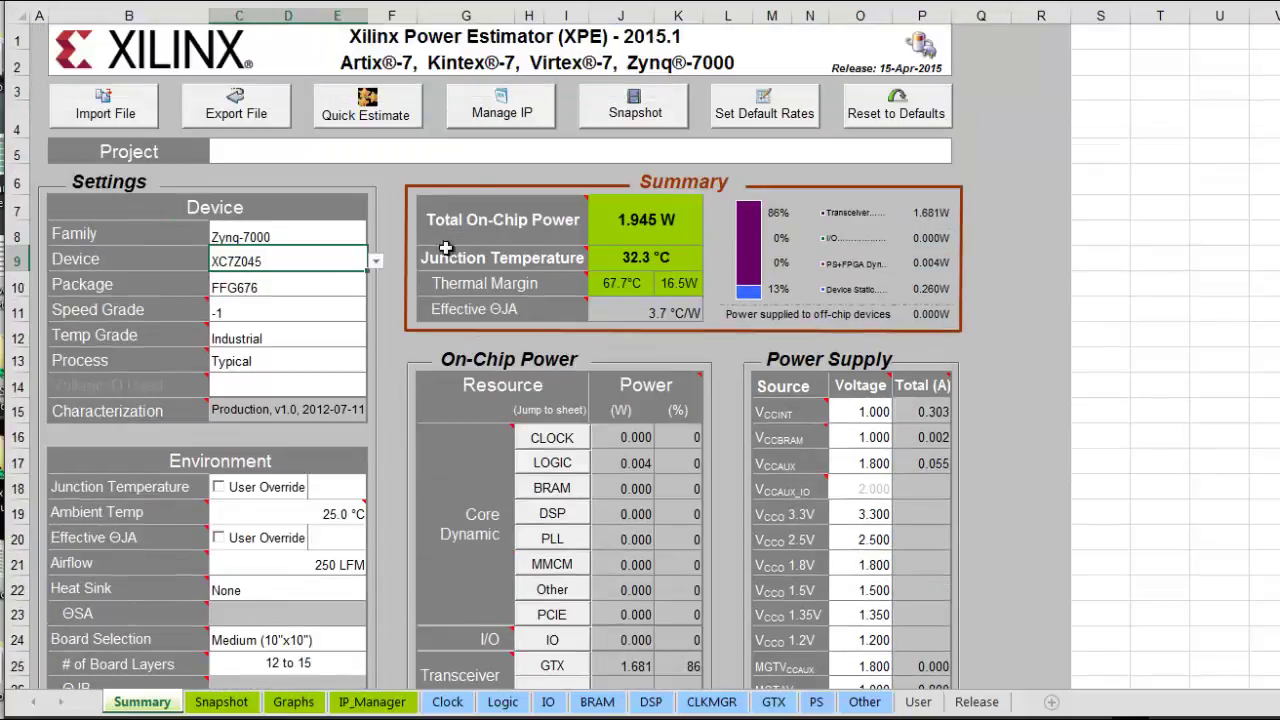
Configure a 1-channel Aurora transceiver at 3.125 Gb/s and try to create it.
click(510, 117)
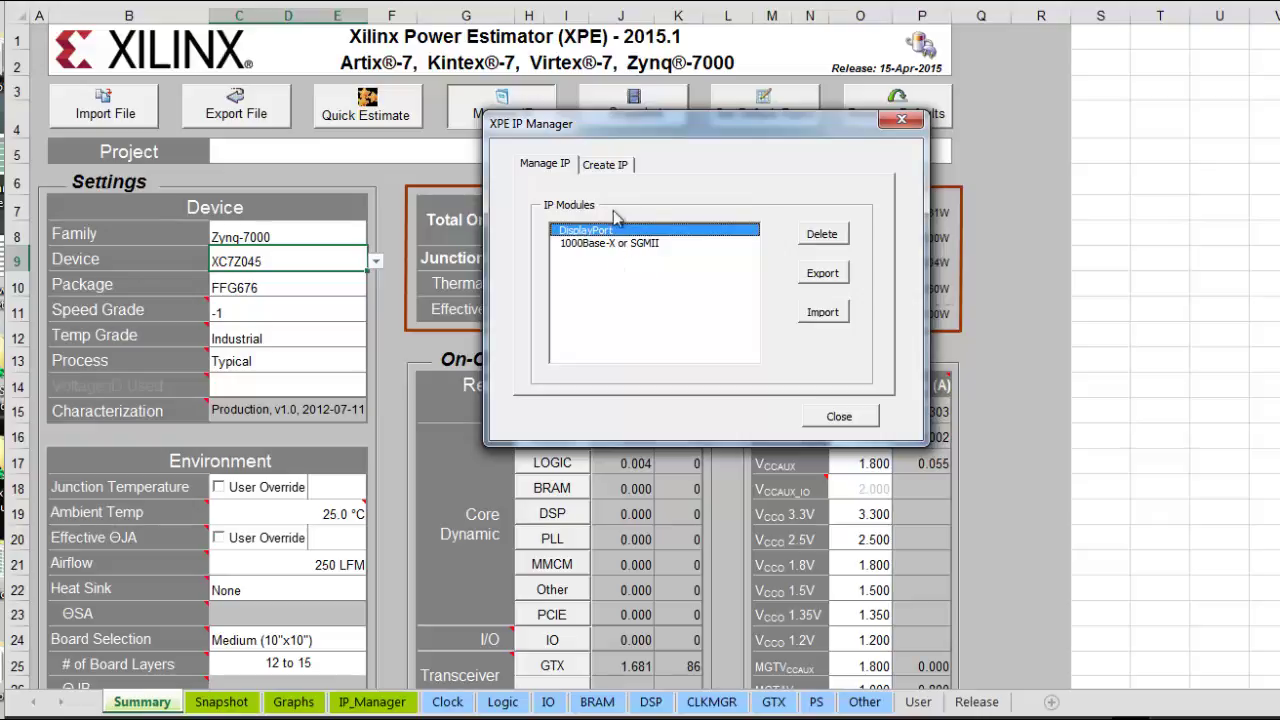
click(604, 166)
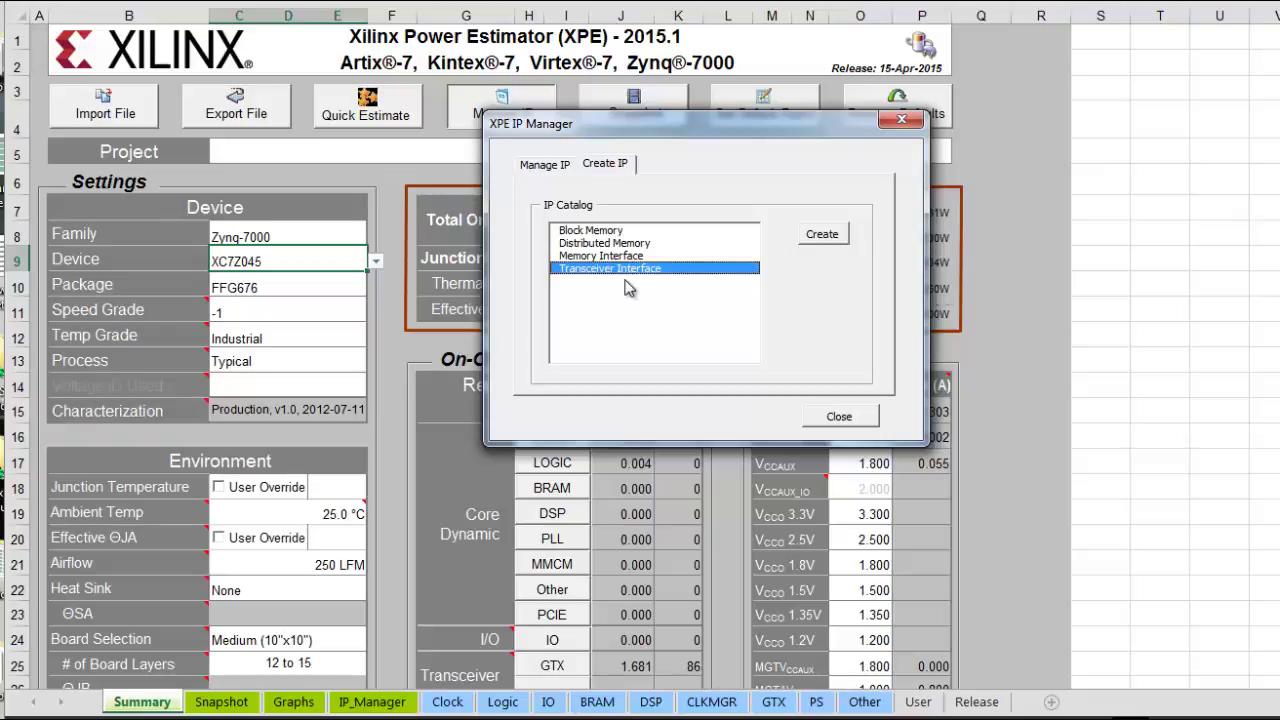
click(818, 238)
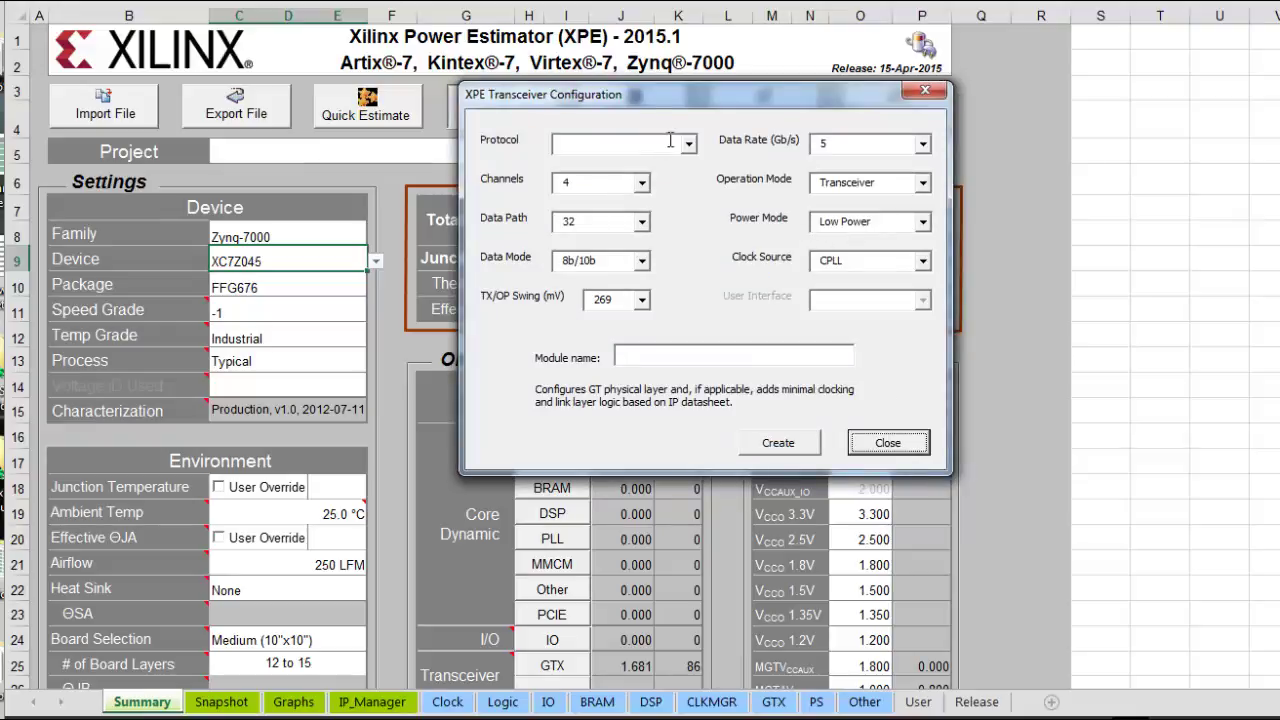
click(689, 146)
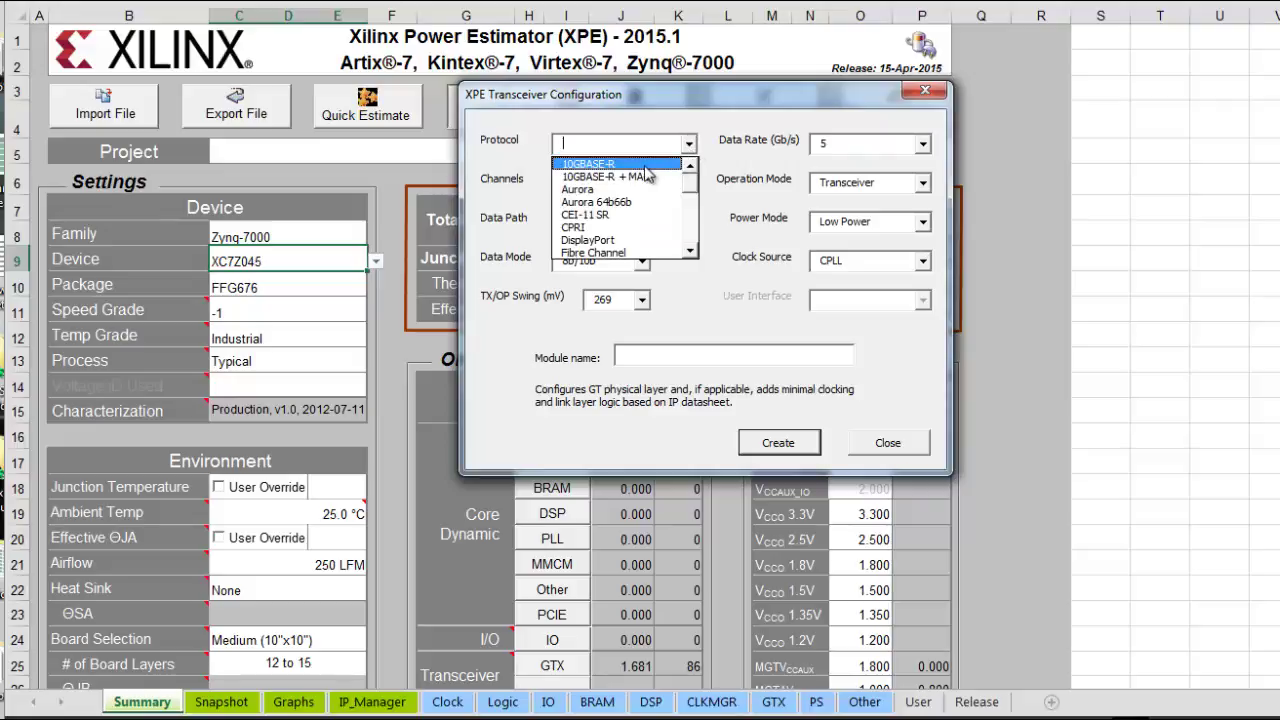
click(644, 165)
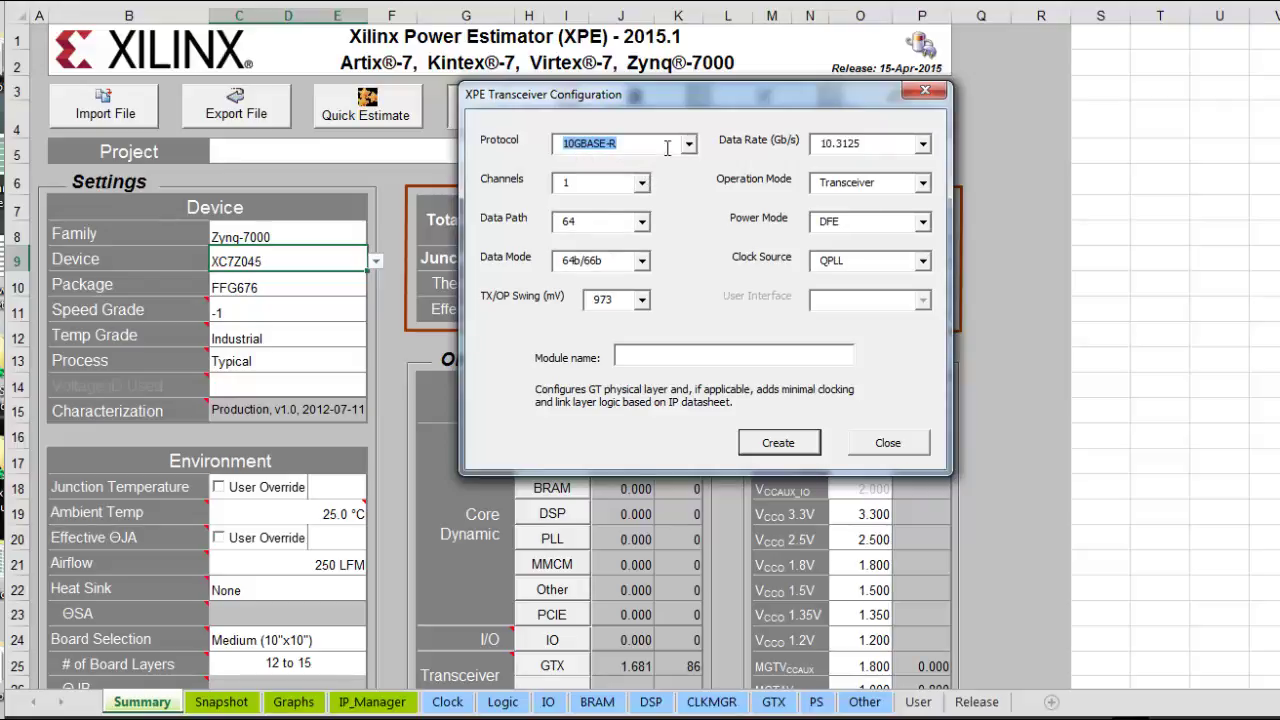
click(689, 143)
click(632, 190)
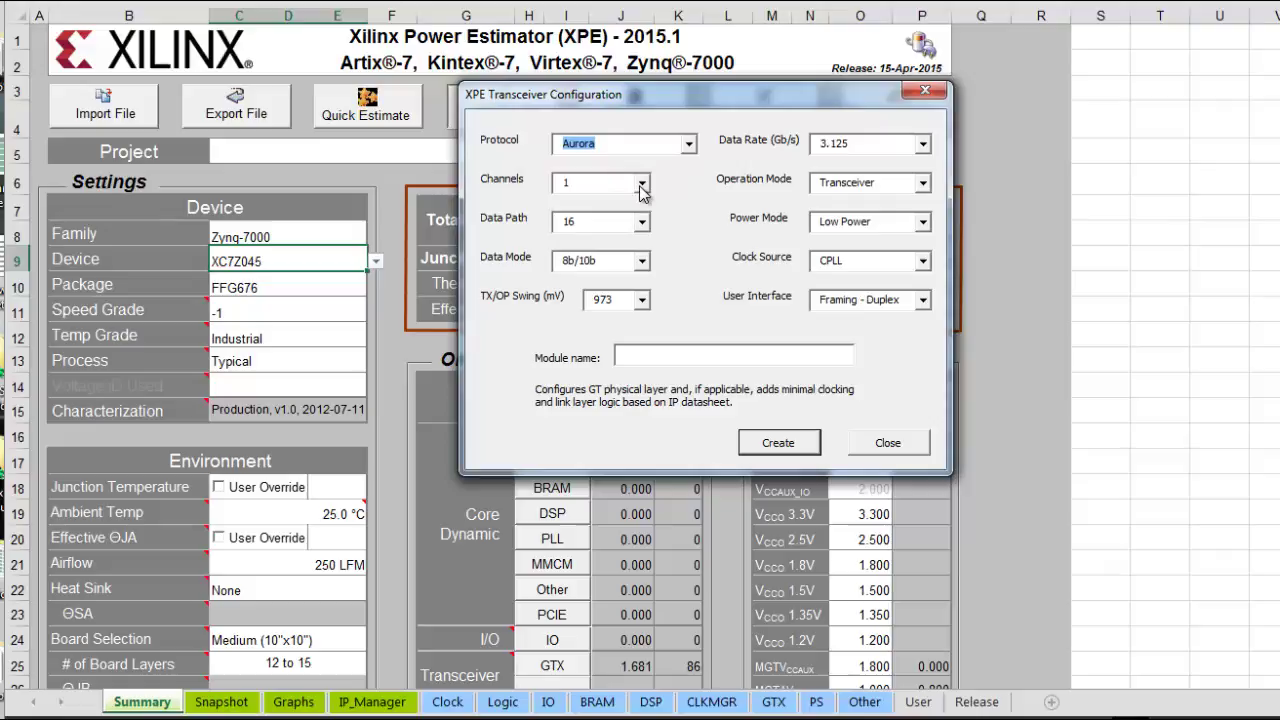
click(779, 442)
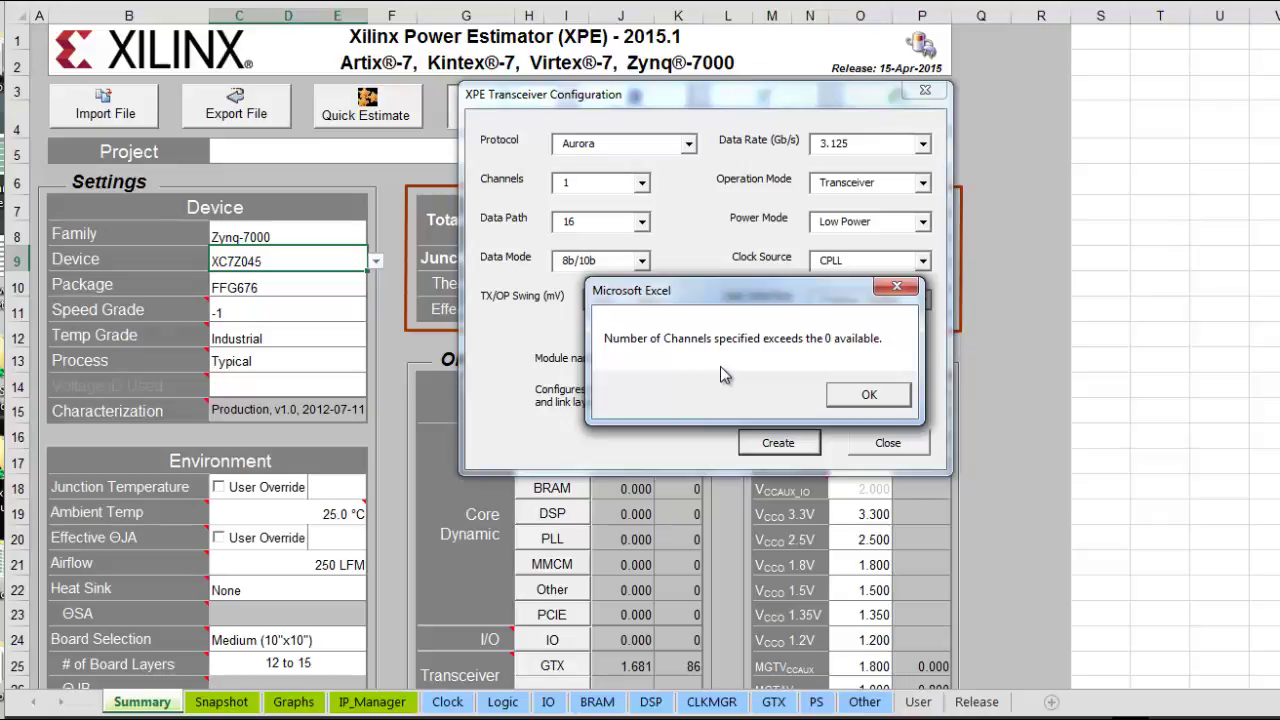
Dismiss the no-channels warning, close the configuration, and delete the 1000Base-X or SGMII module.
click(882, 396)
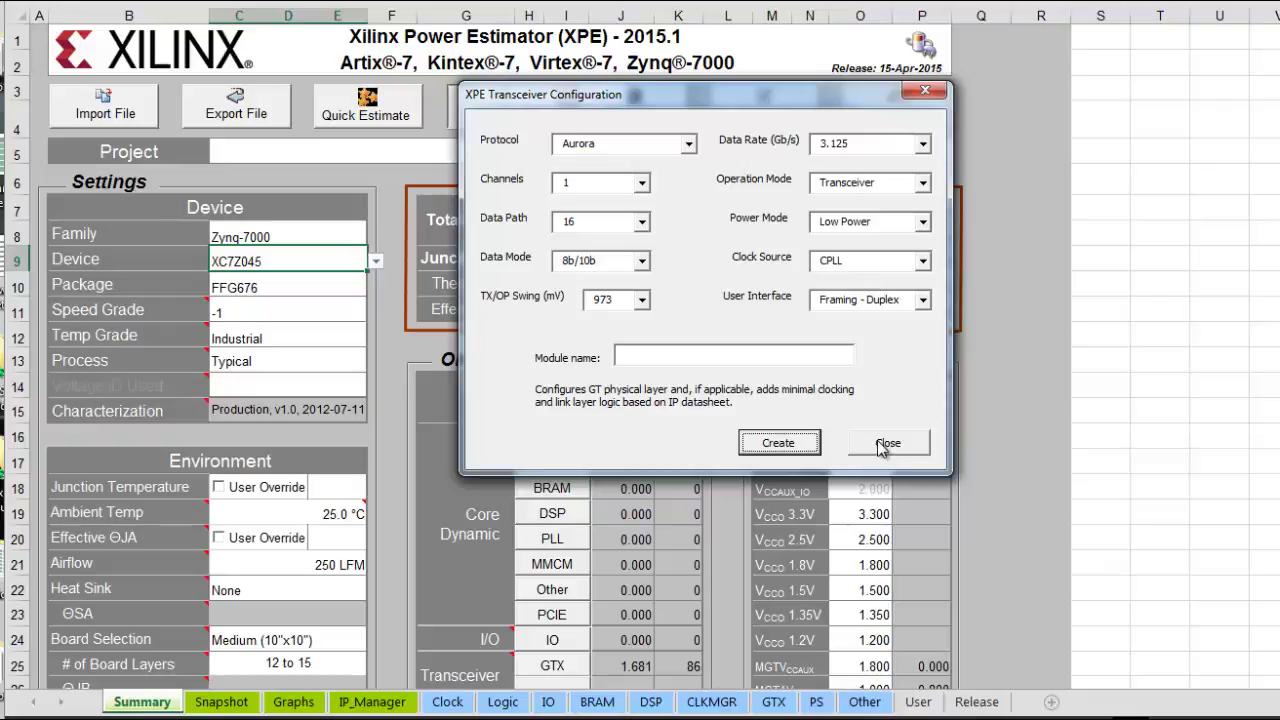
click(881, 447)
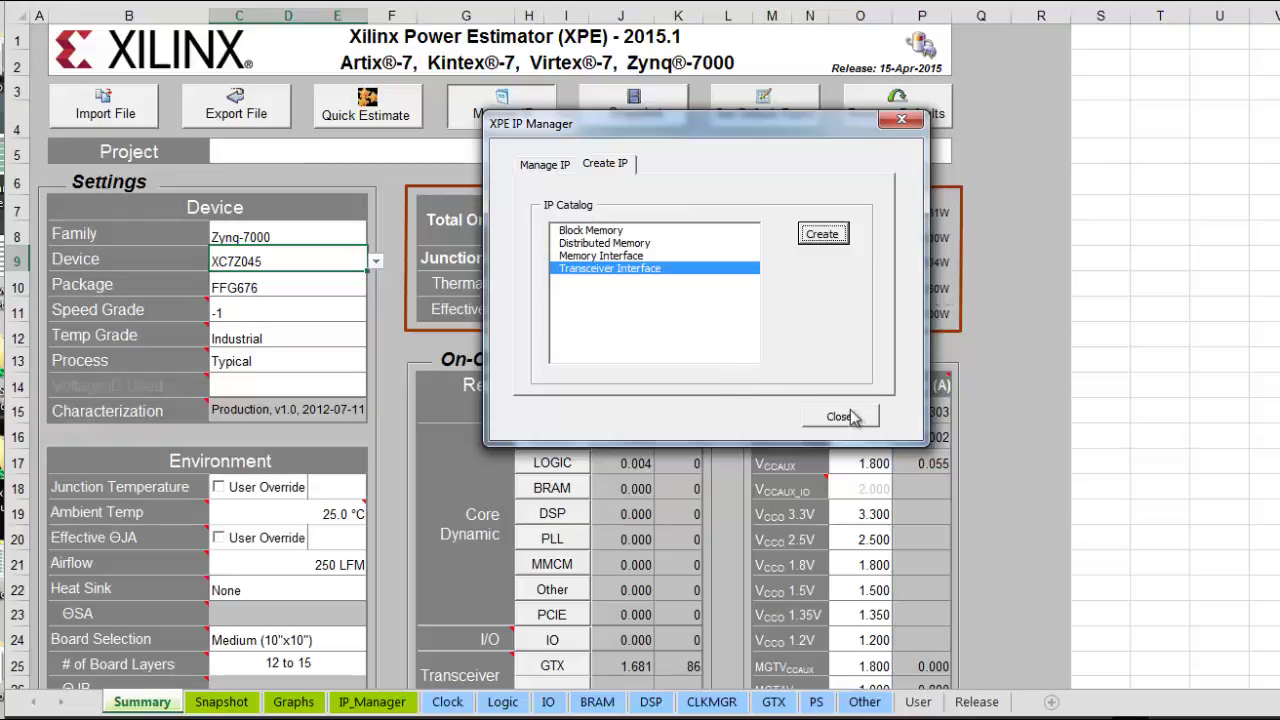
click(549, 166)
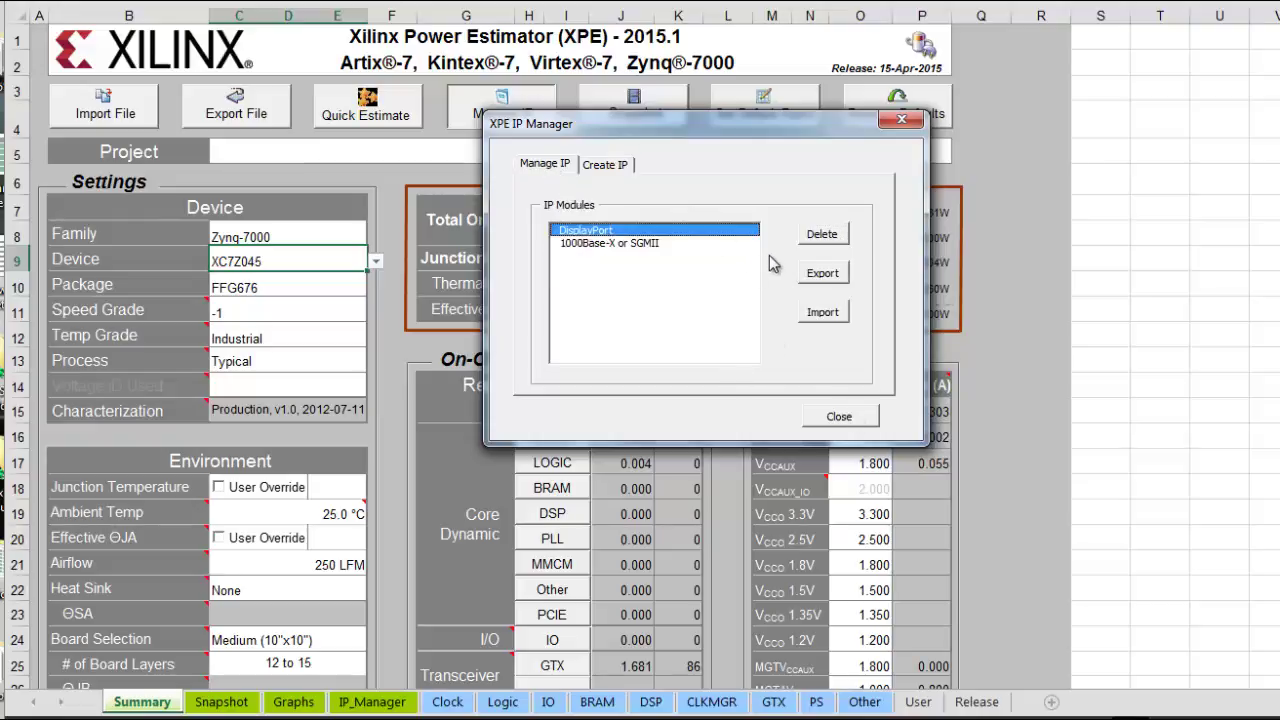
click(633, 246)
click(814, 234)
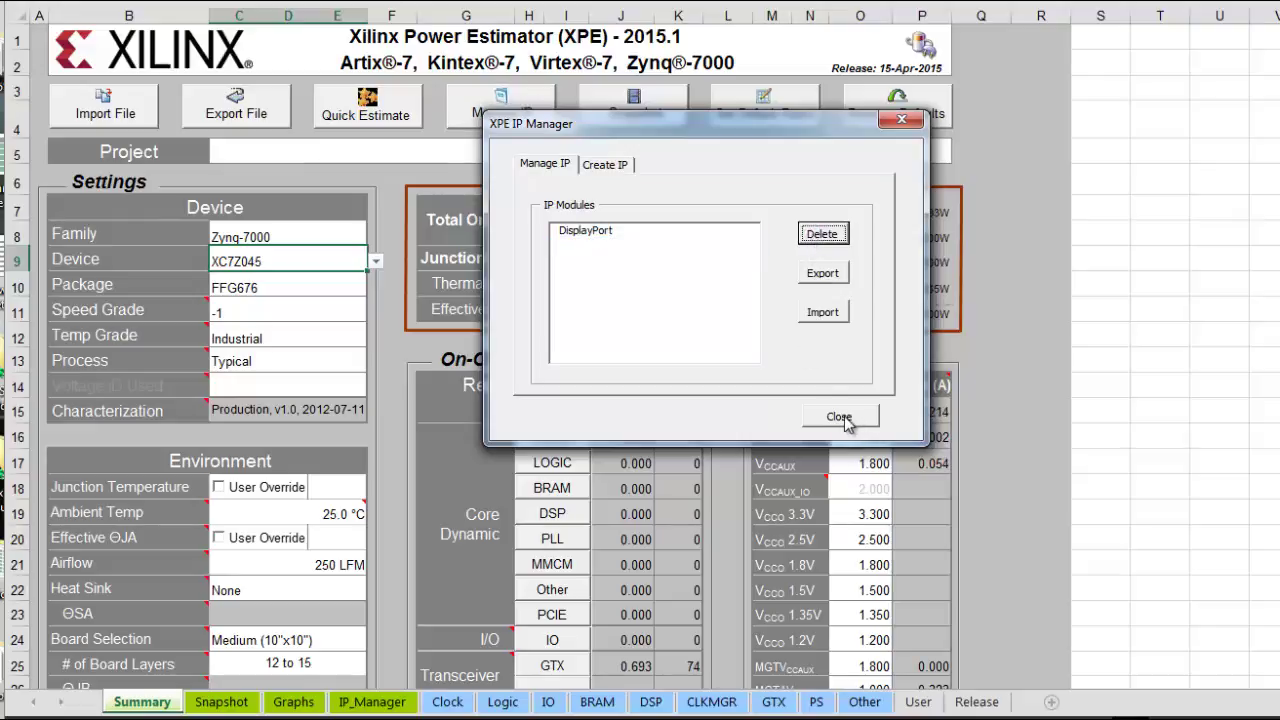
click(613, 168)
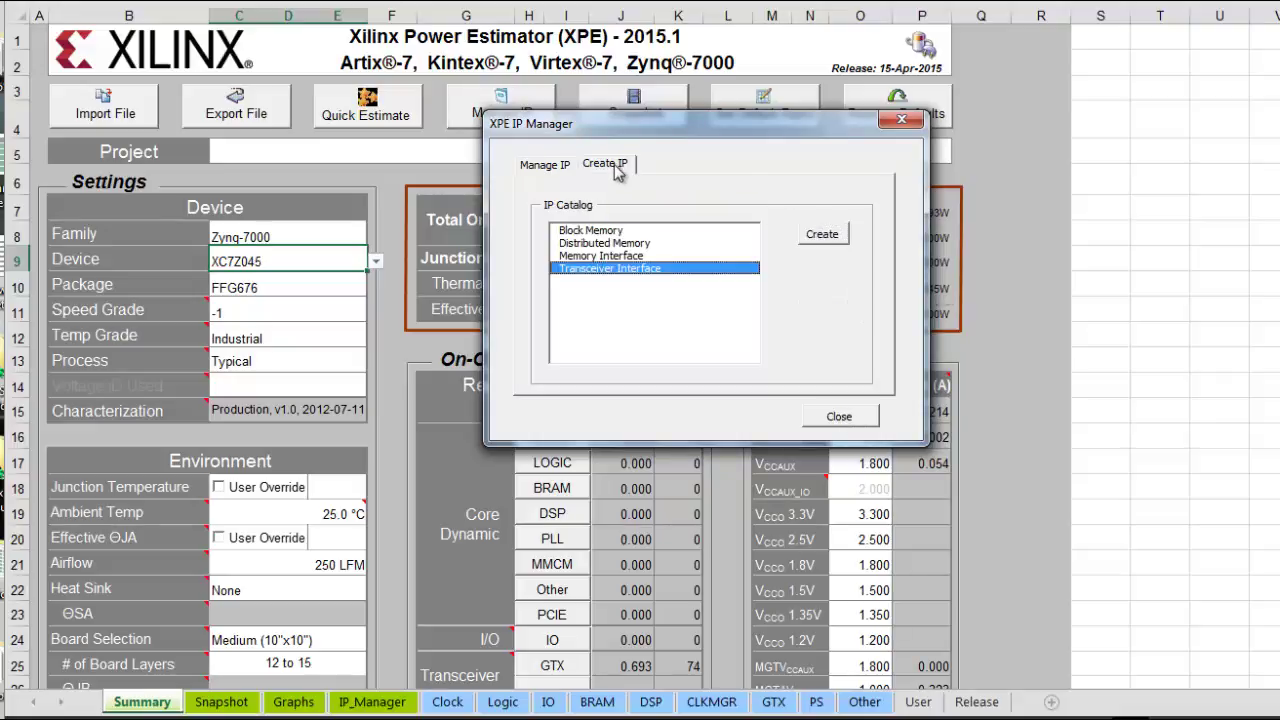
Create a 1000Base-X or SGMII interface at 2.5 Gb/s and confirm both modules are listed.
click(822, 240)
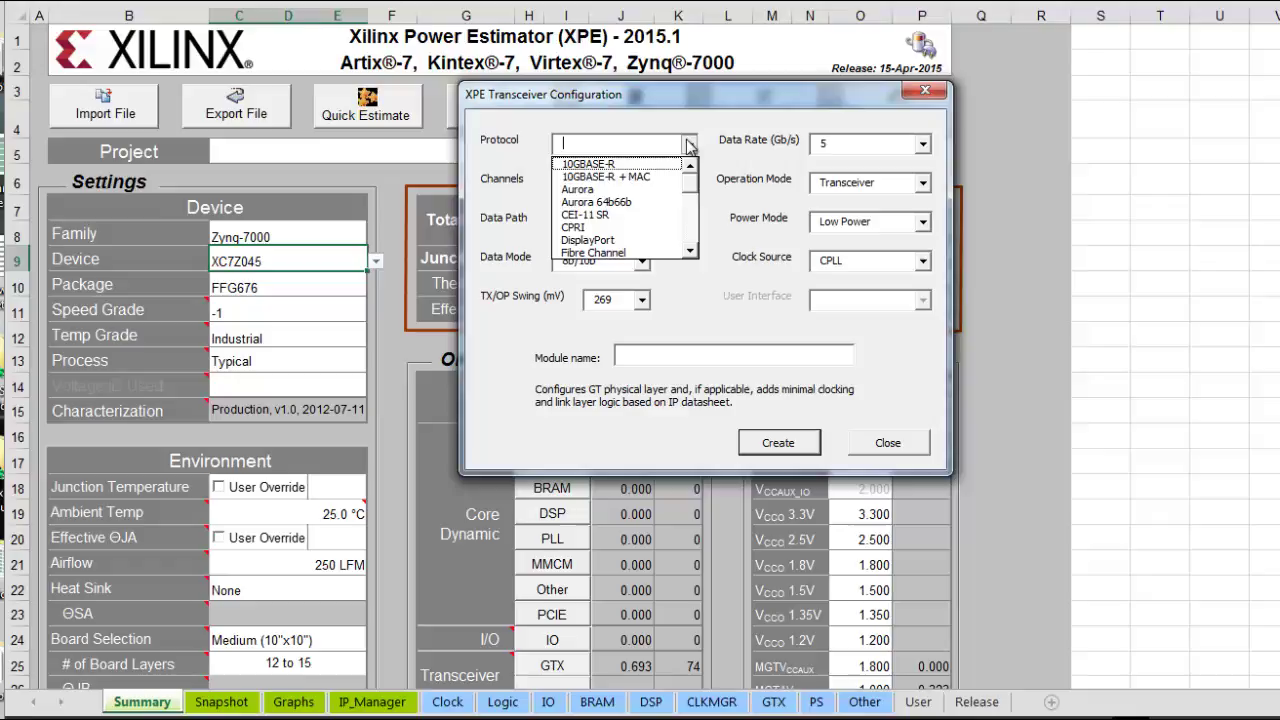
click(692, 225)
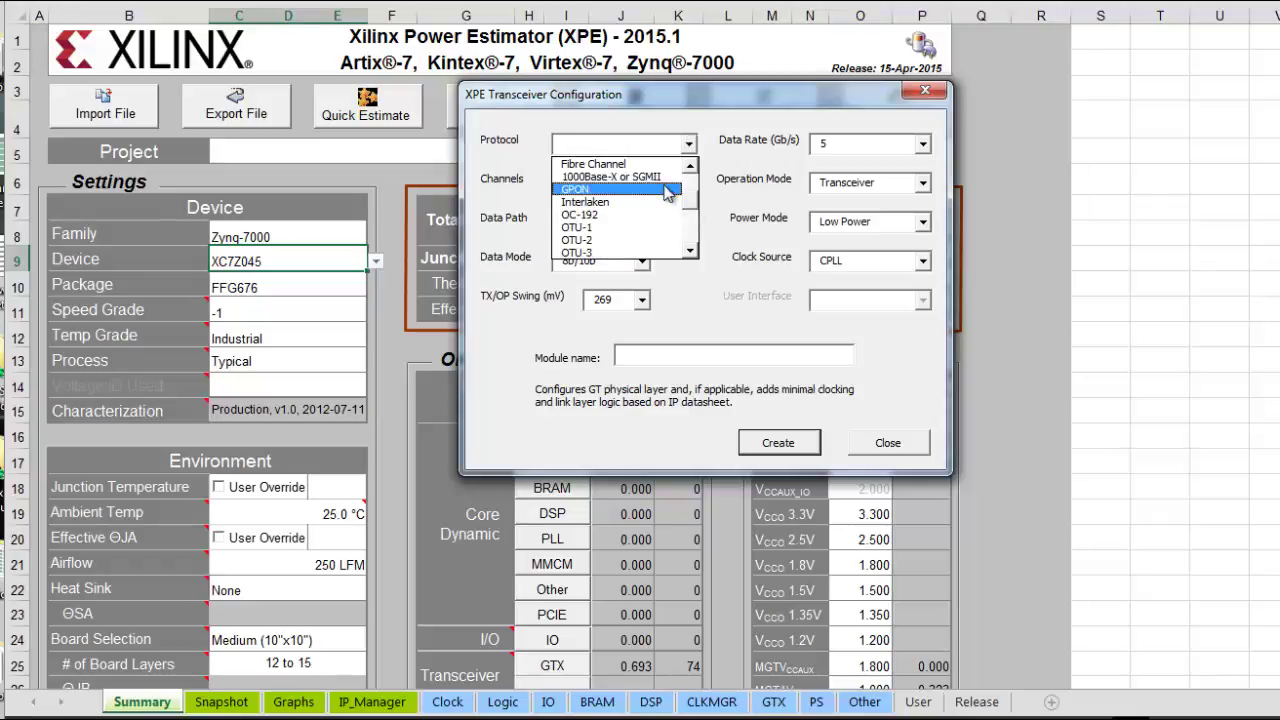
click(662, 177)
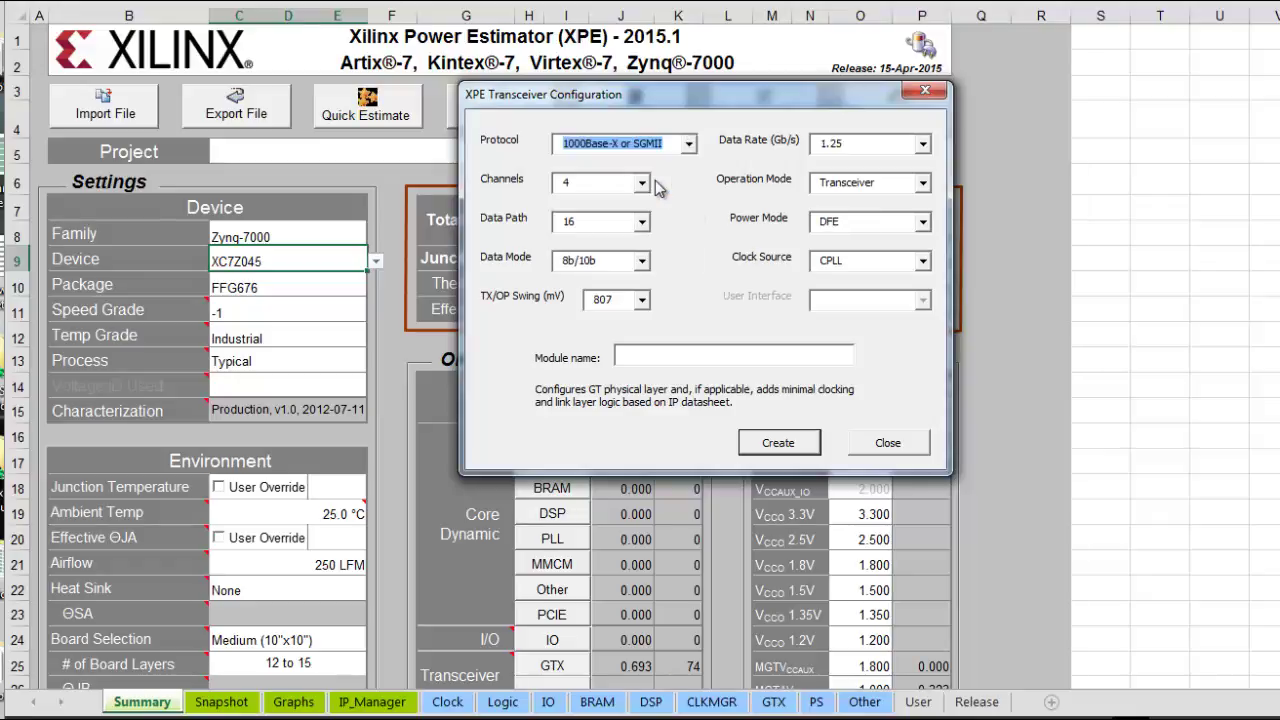
click(923, 145)
click(906, 183)
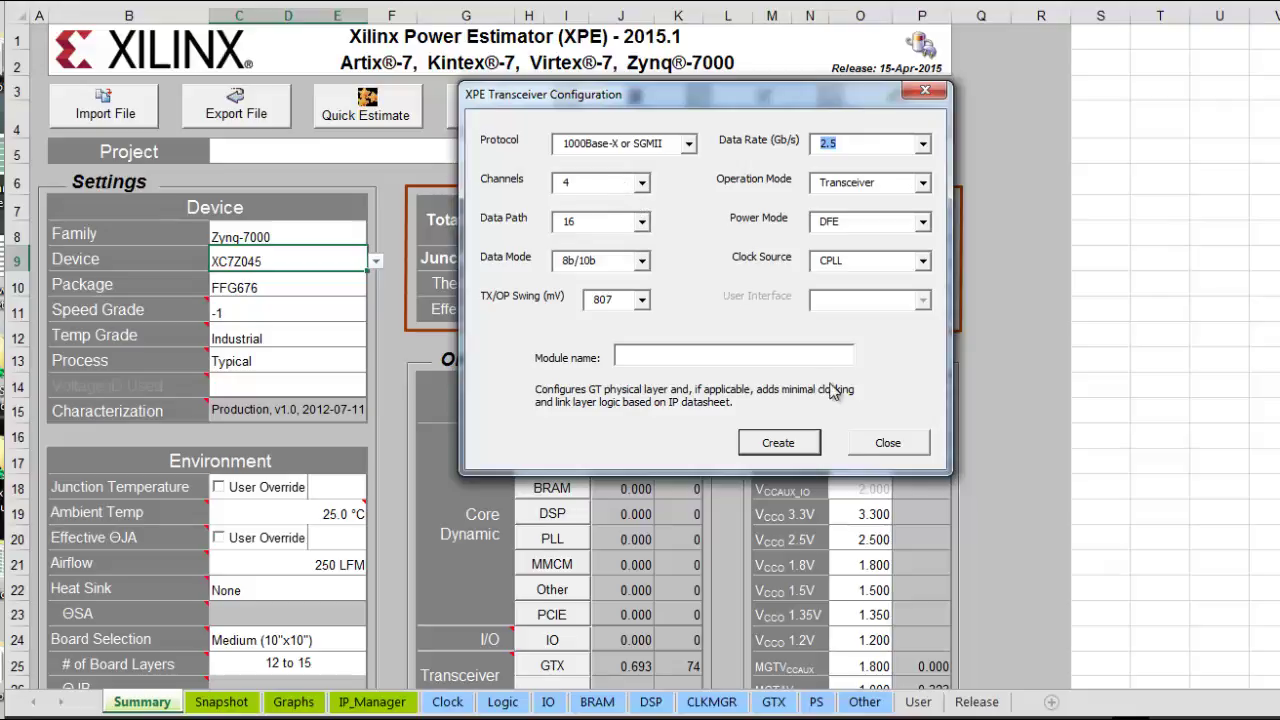
click(779, 443)
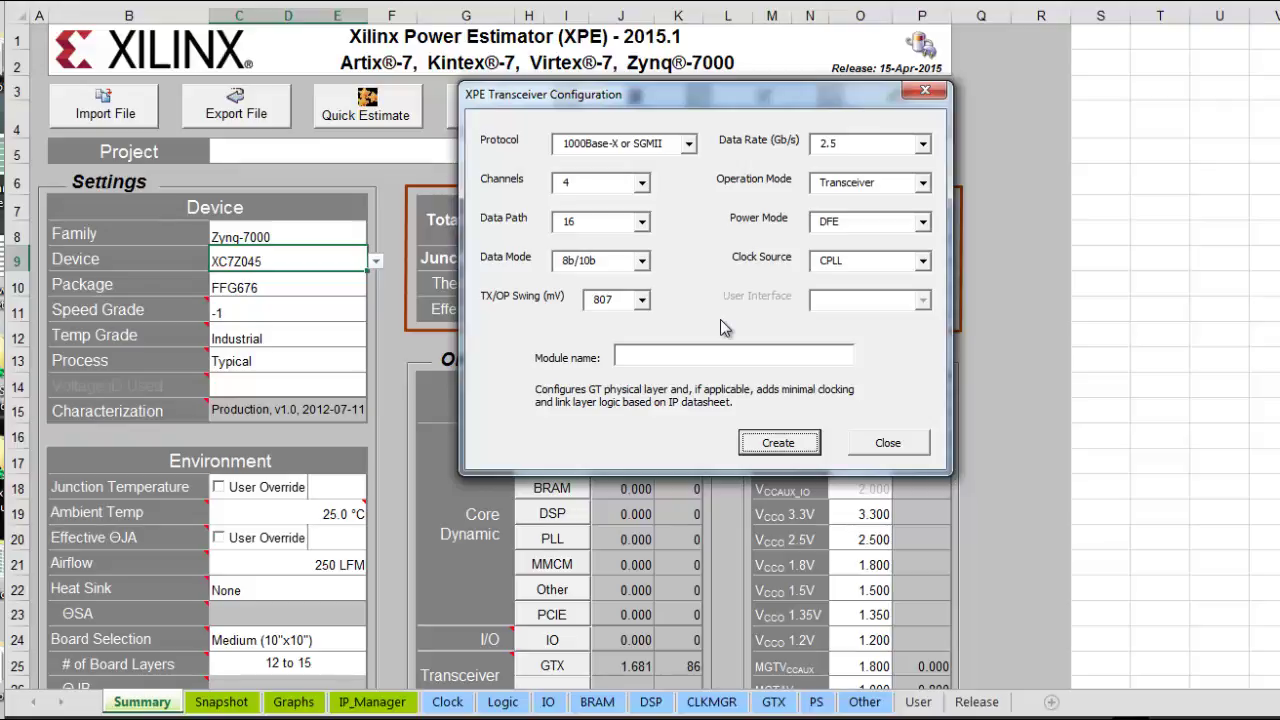
click(906, 446)
click(547, 166)
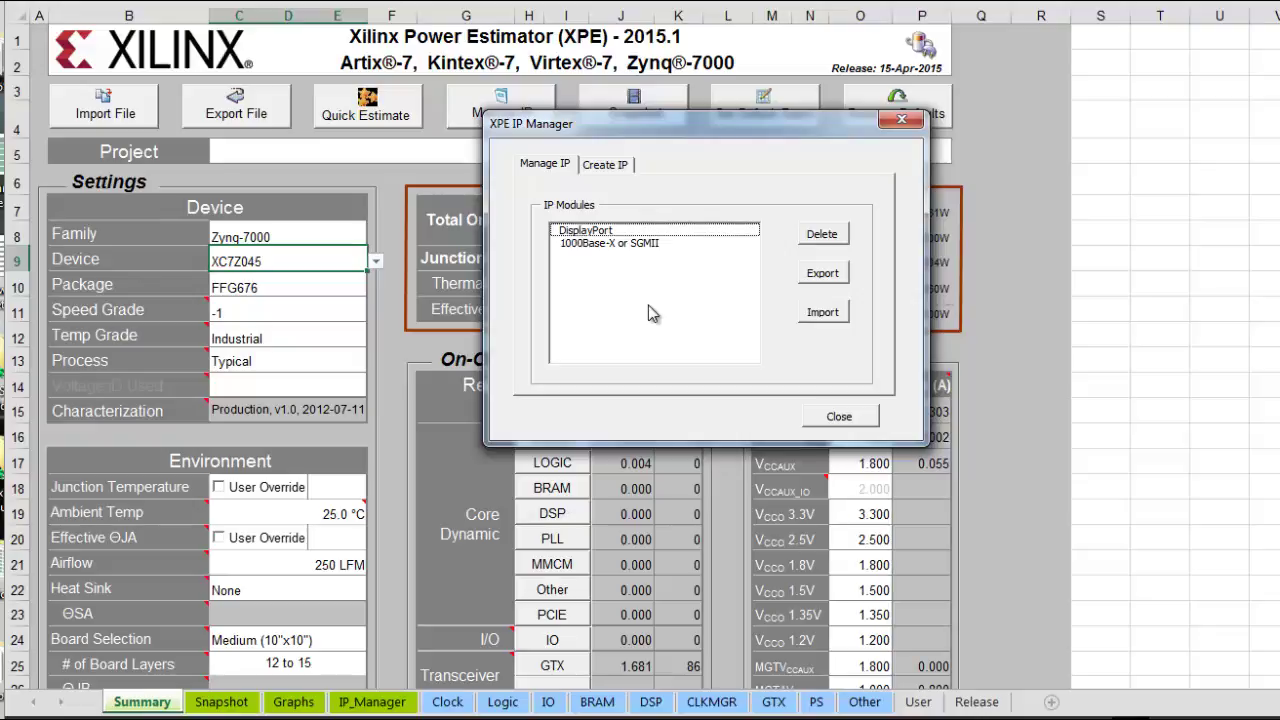
click(840, 417)
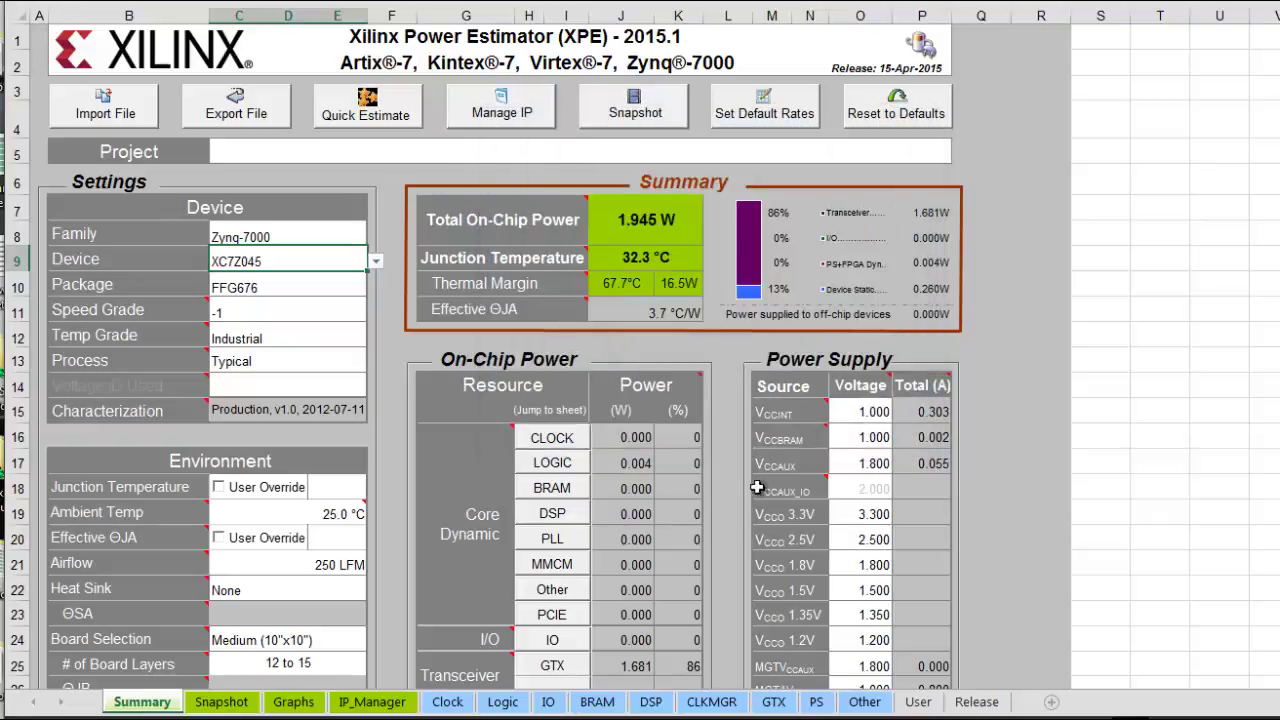
scroll(737, 512, down, 2)
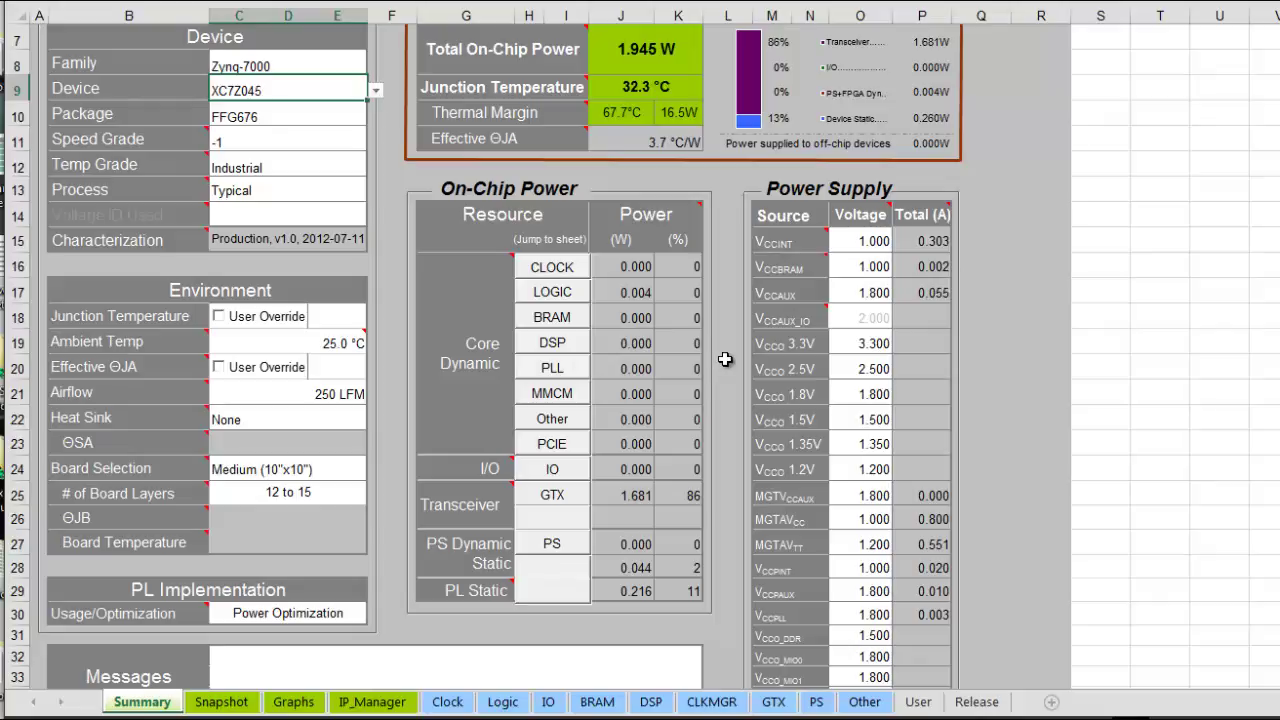
scroll(725, 359, up, 2)
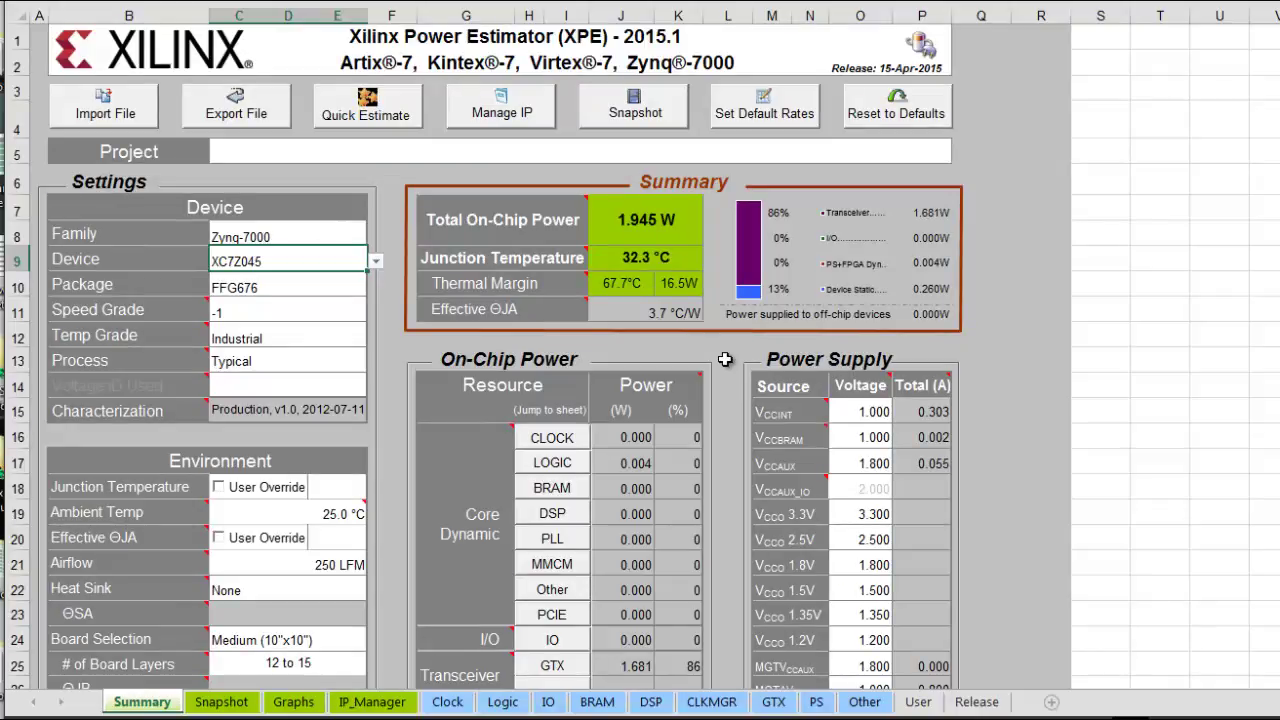
click(773, 701)
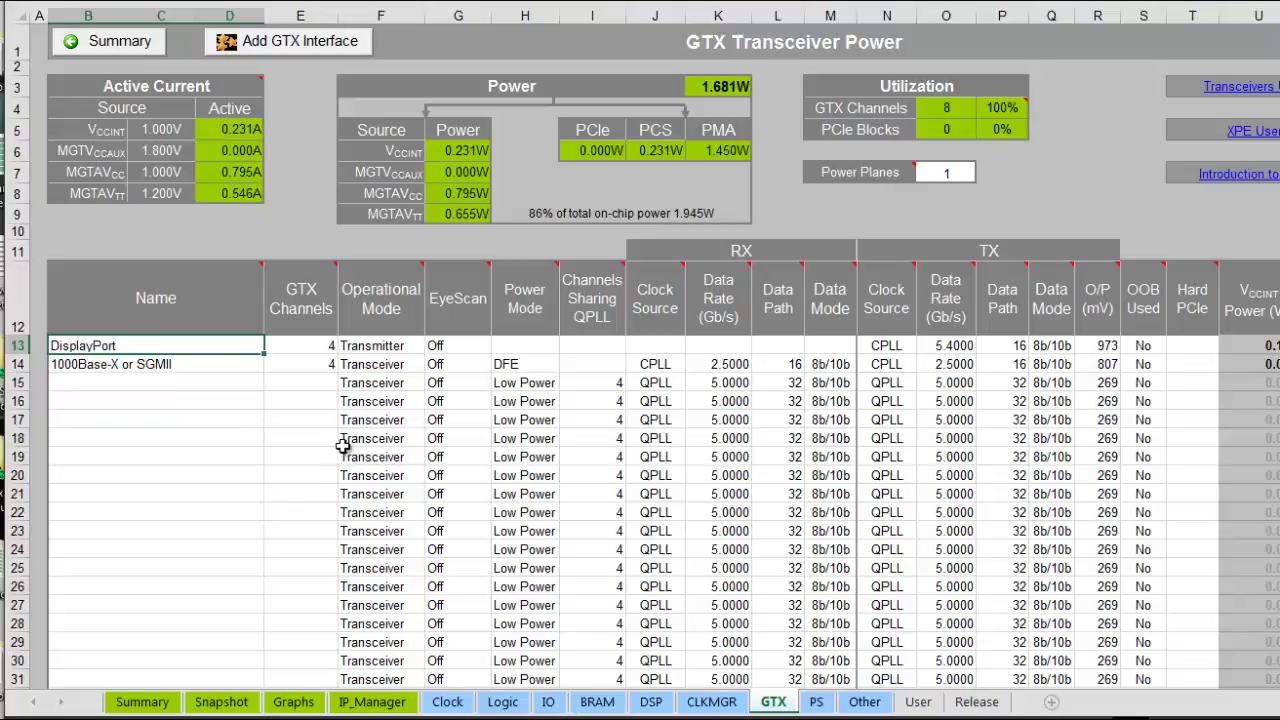
click(148, 700)
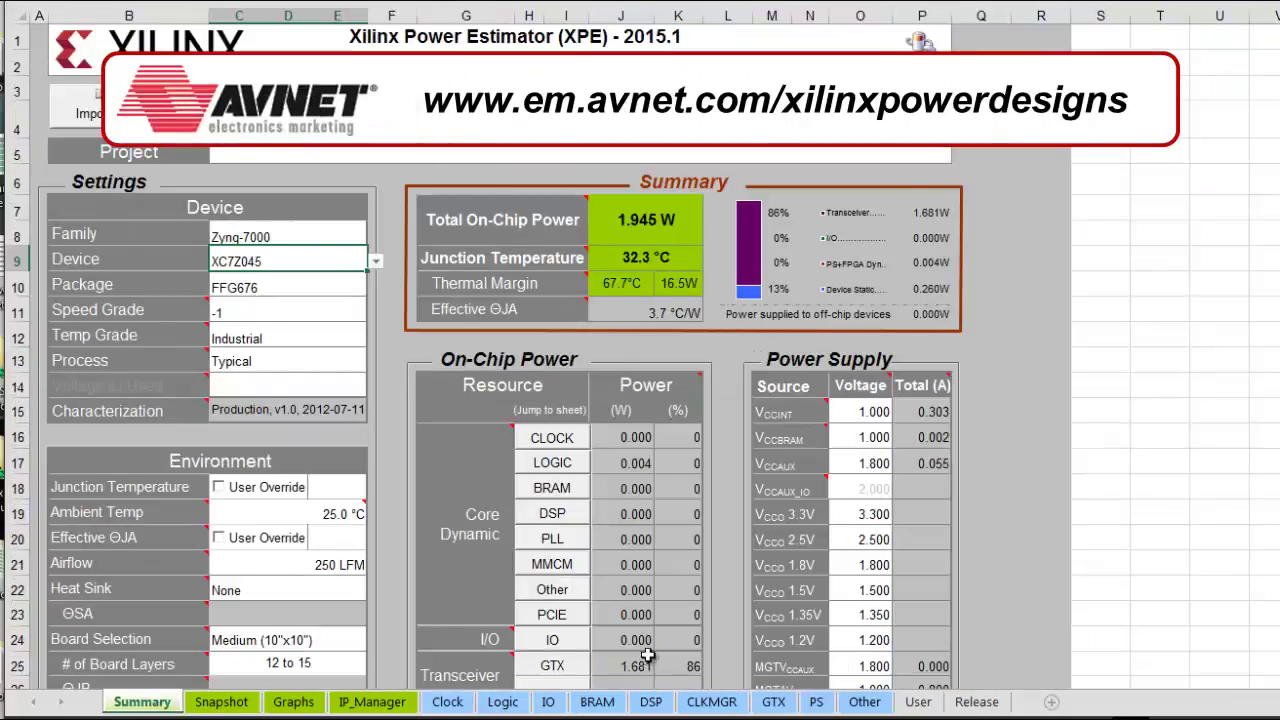
scroll(665, 645, down, 1)
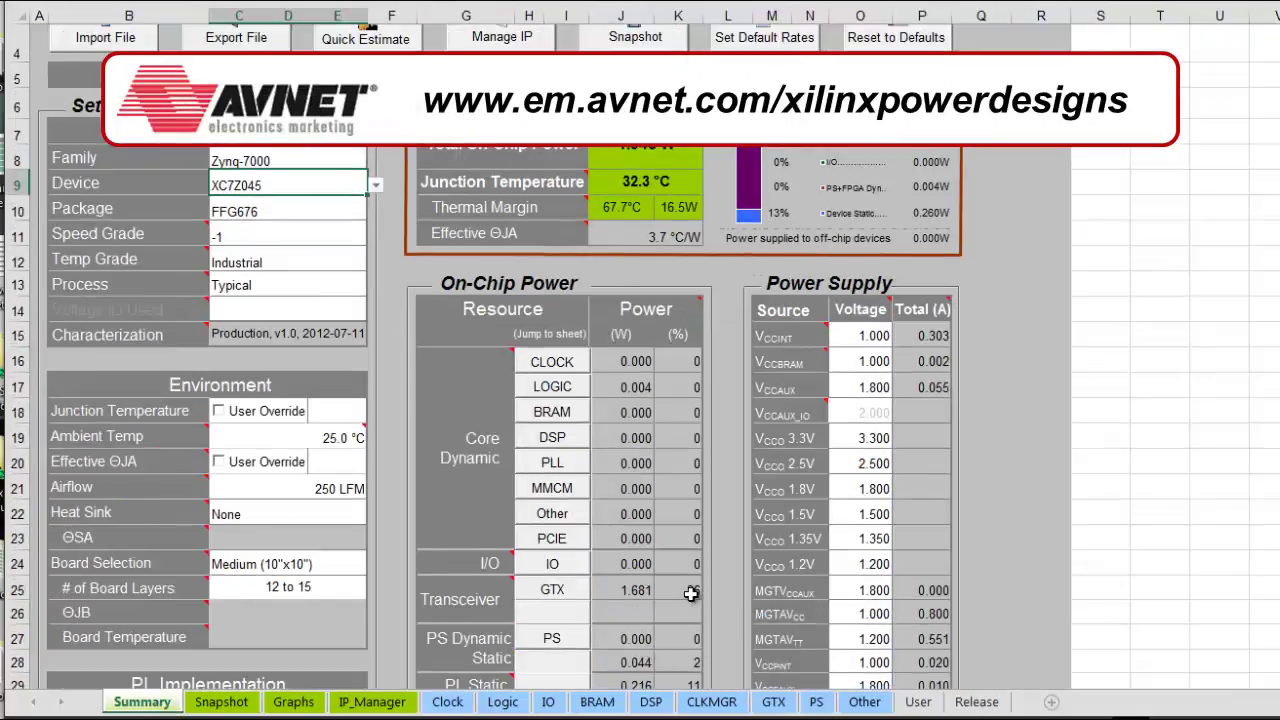